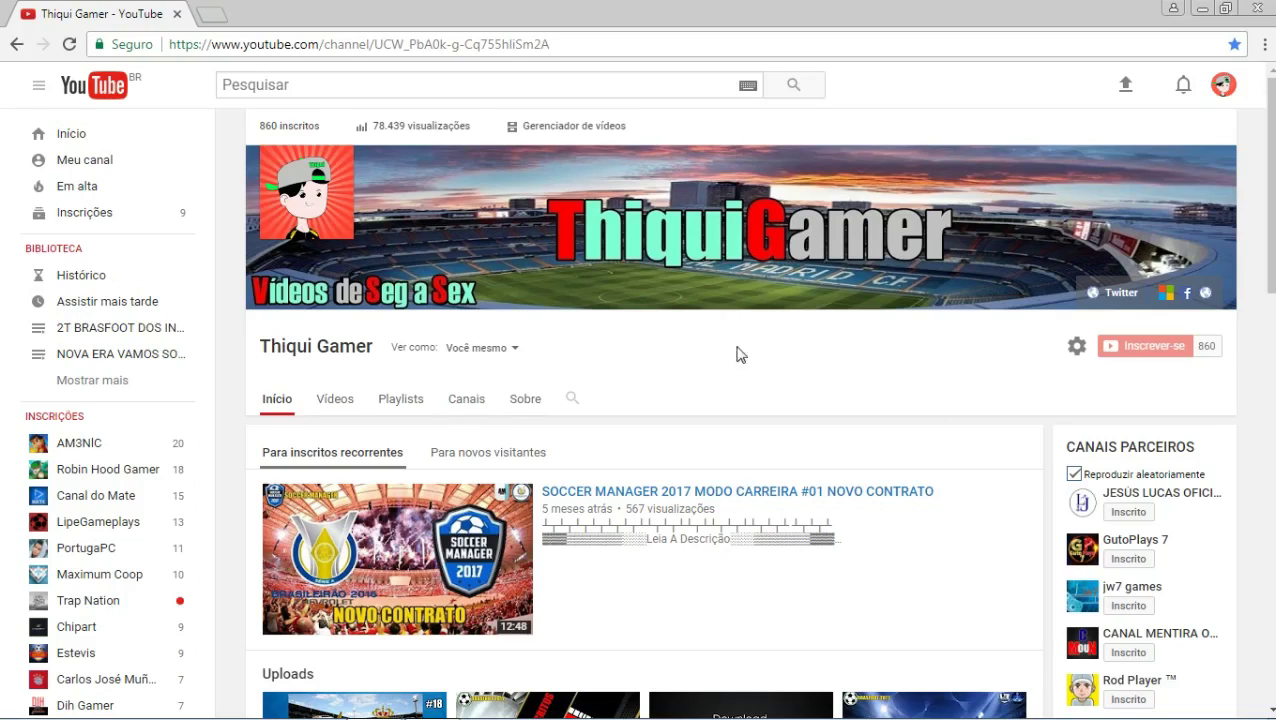
# Minimize the browser window showing the YouTube channel to reveal the desktop.
pyautogui.moveTo(958, 717)
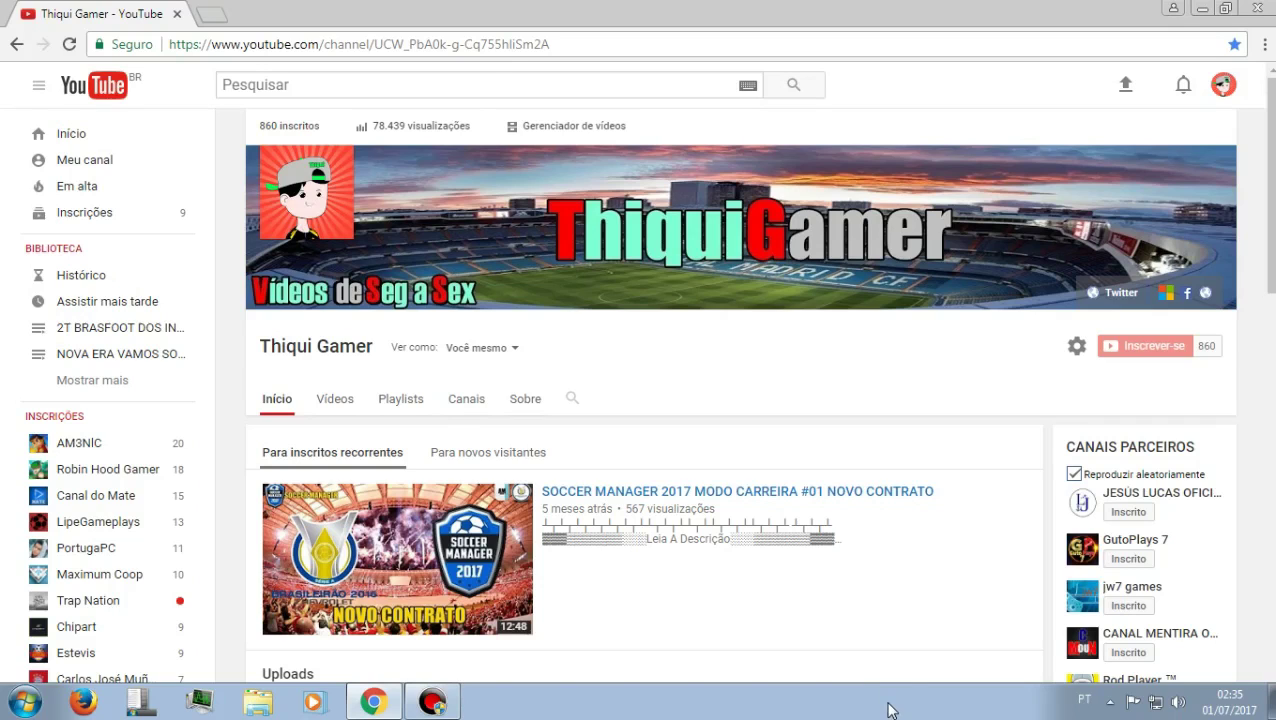
pyautogui.click(1204, 10)
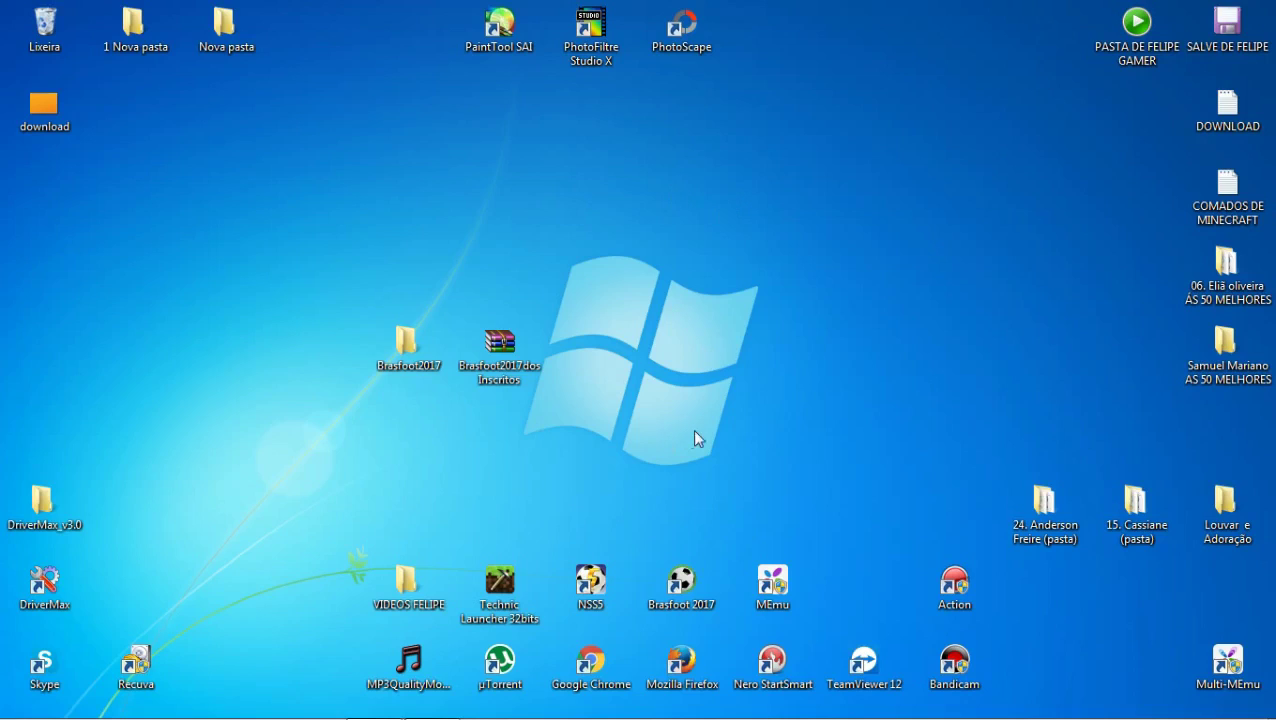
pyautogui.click(496, 372)
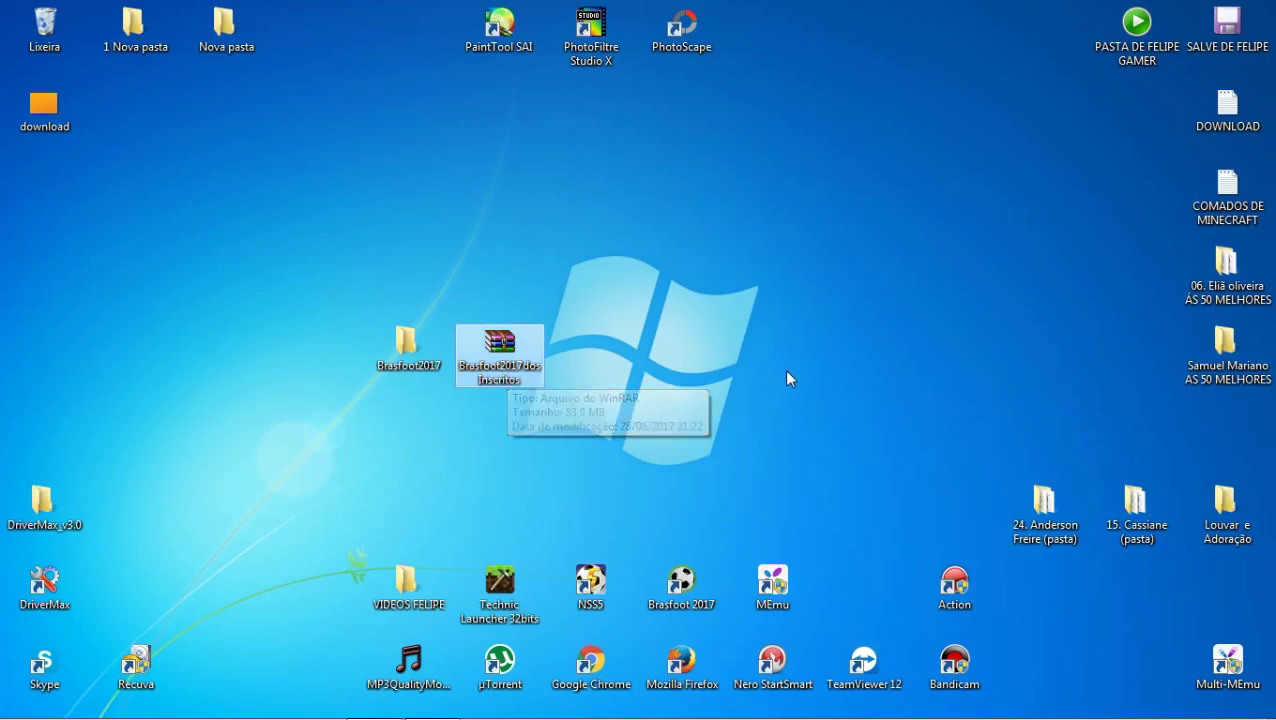
pyautogui.rightClick(491, 369)
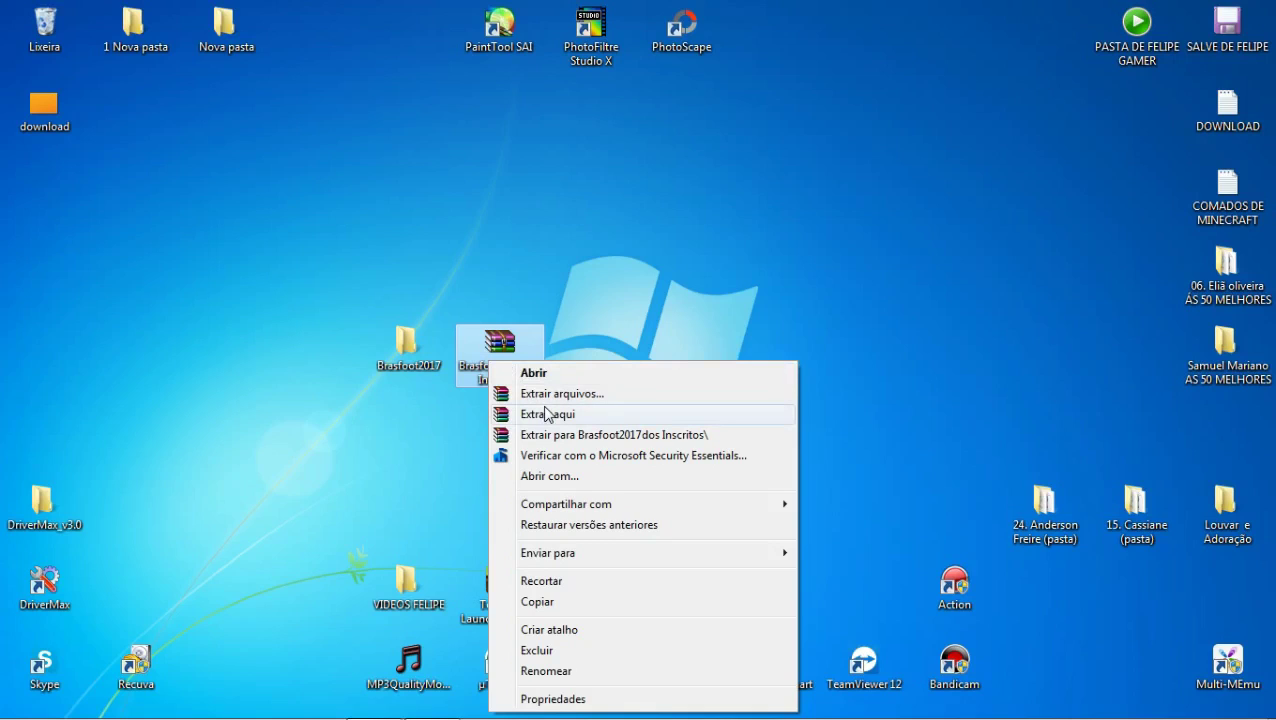
pyautogui.click(451, 264)
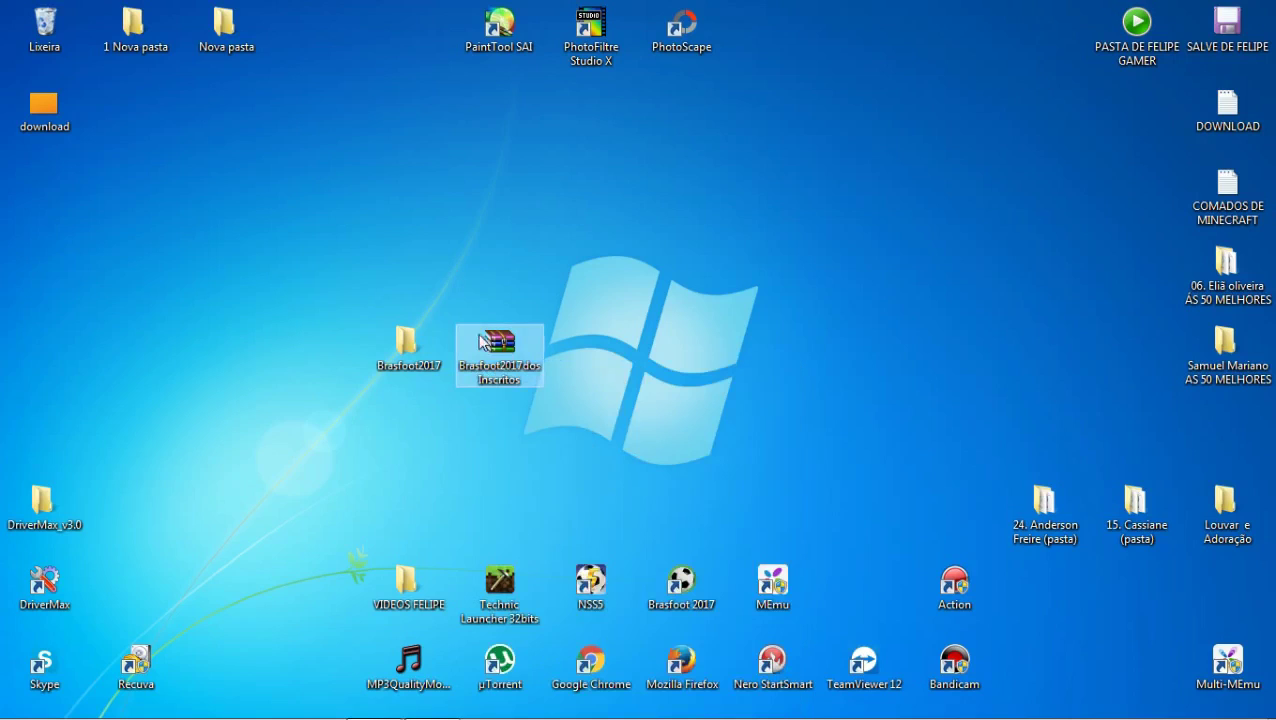
pyautogui.rightClick(487, 362)
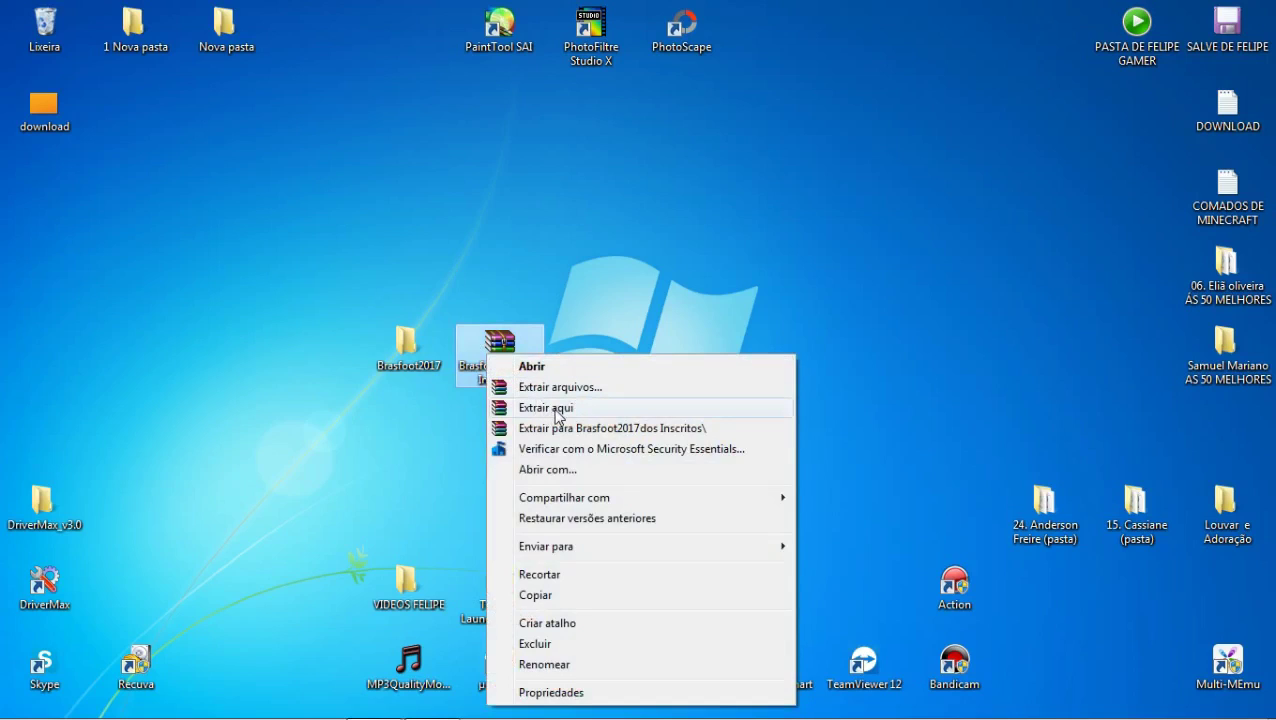
pyautogui.click(390, 426)
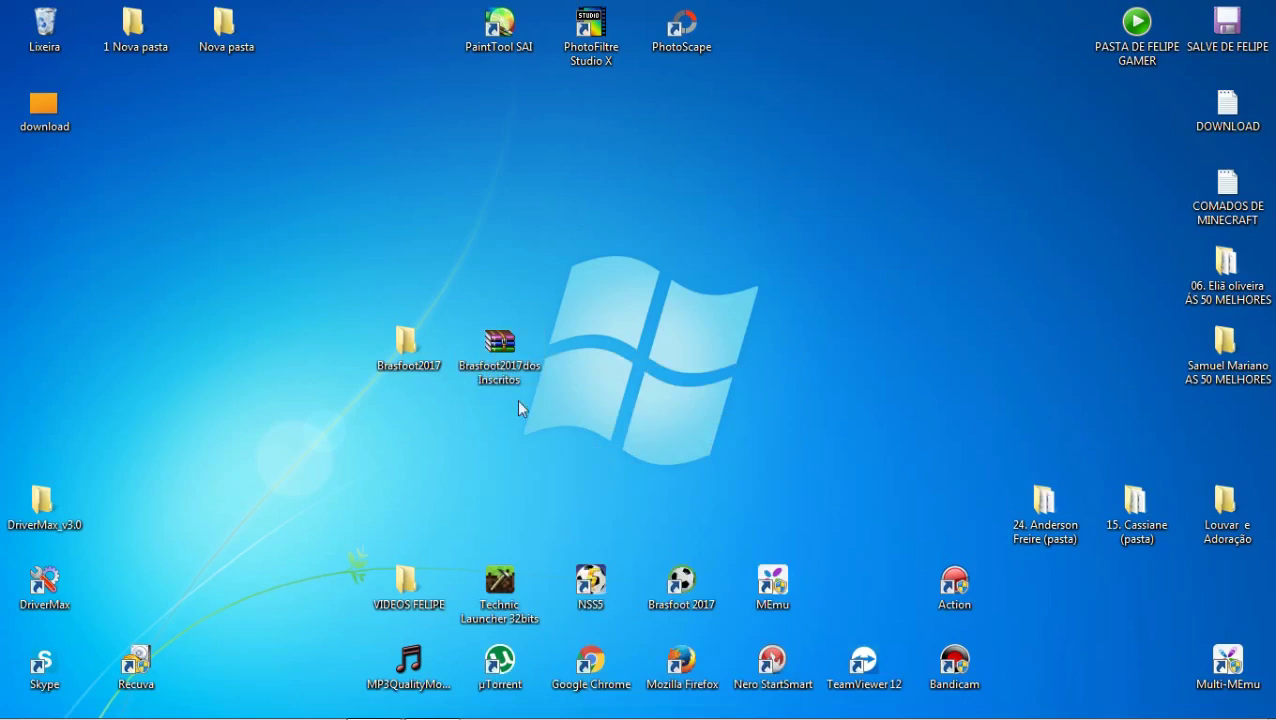
pyautogui.click(405, 345)
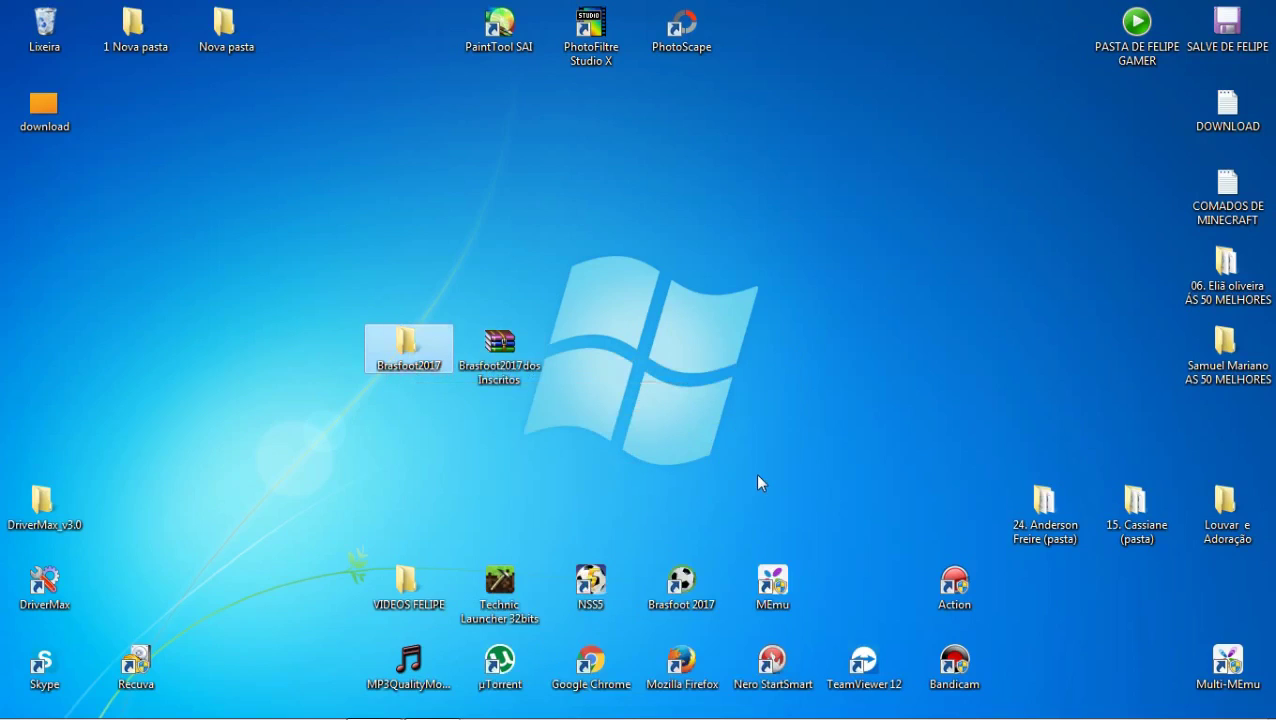
pyautogui.click(733, 463)
# Open the file location of the Brasfoot 2017 shortcut and go up to the JOGO BRASFOOT folder.
pyautogui.doubleClick(690, 590)
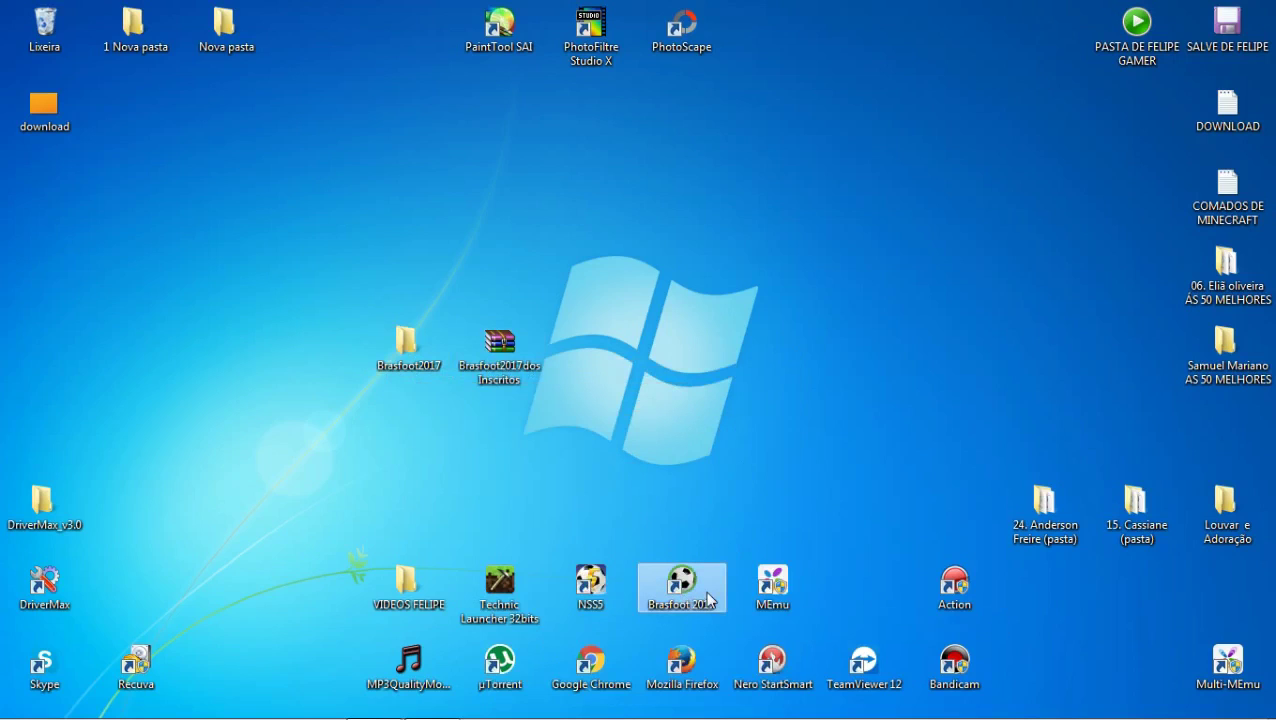
pyautogui.rightClick(708, 590)
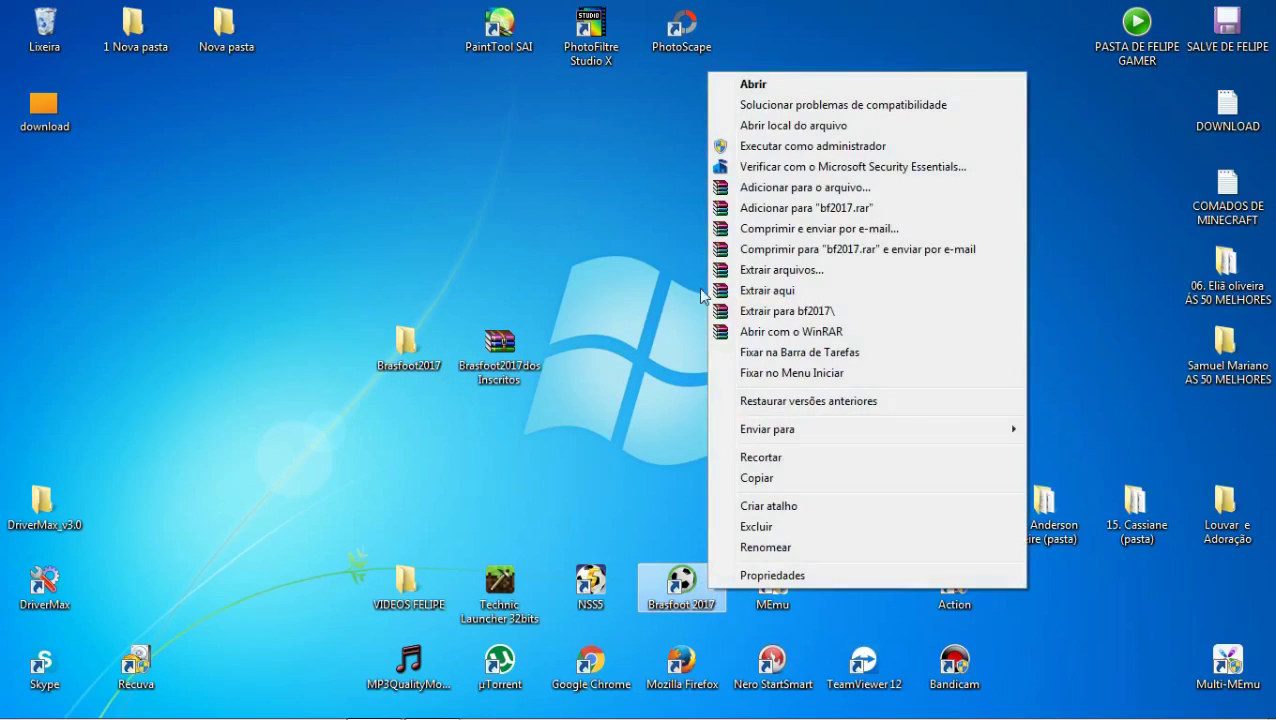
pyautogui.click(793, 126)
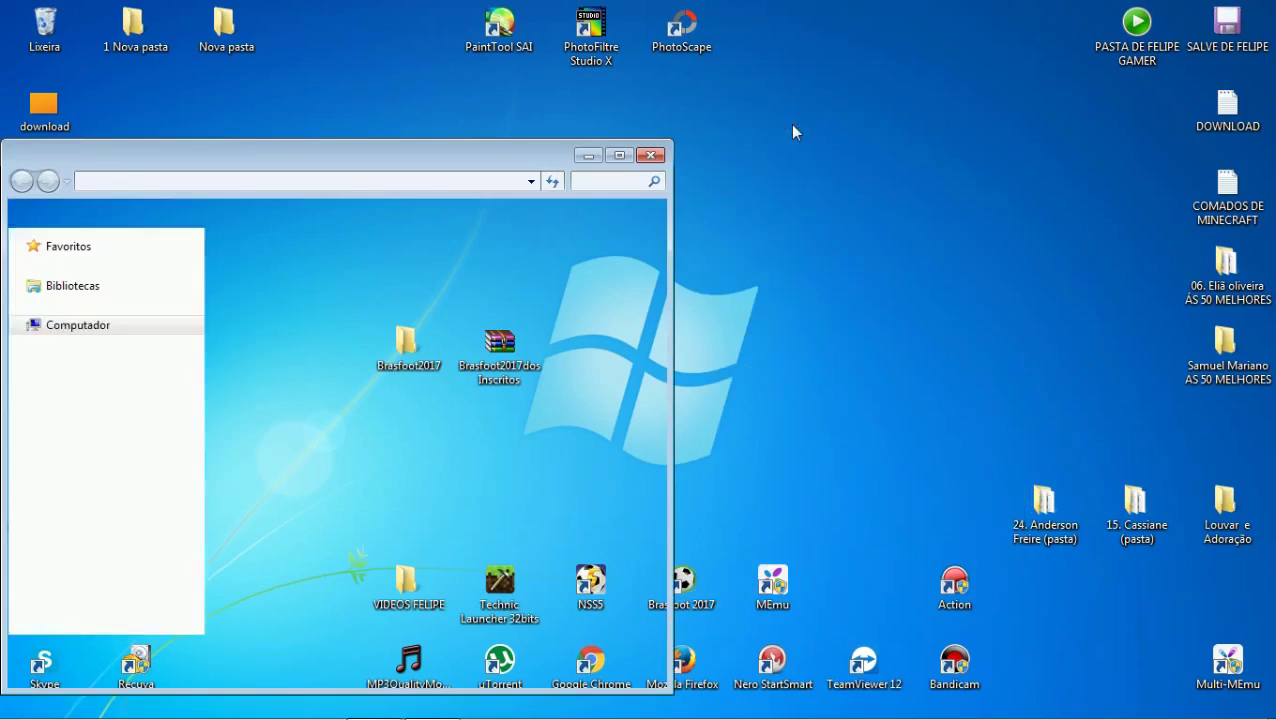
pyautogui.moveTo(431, 170); pyautogui.dragTo(1001, 80)
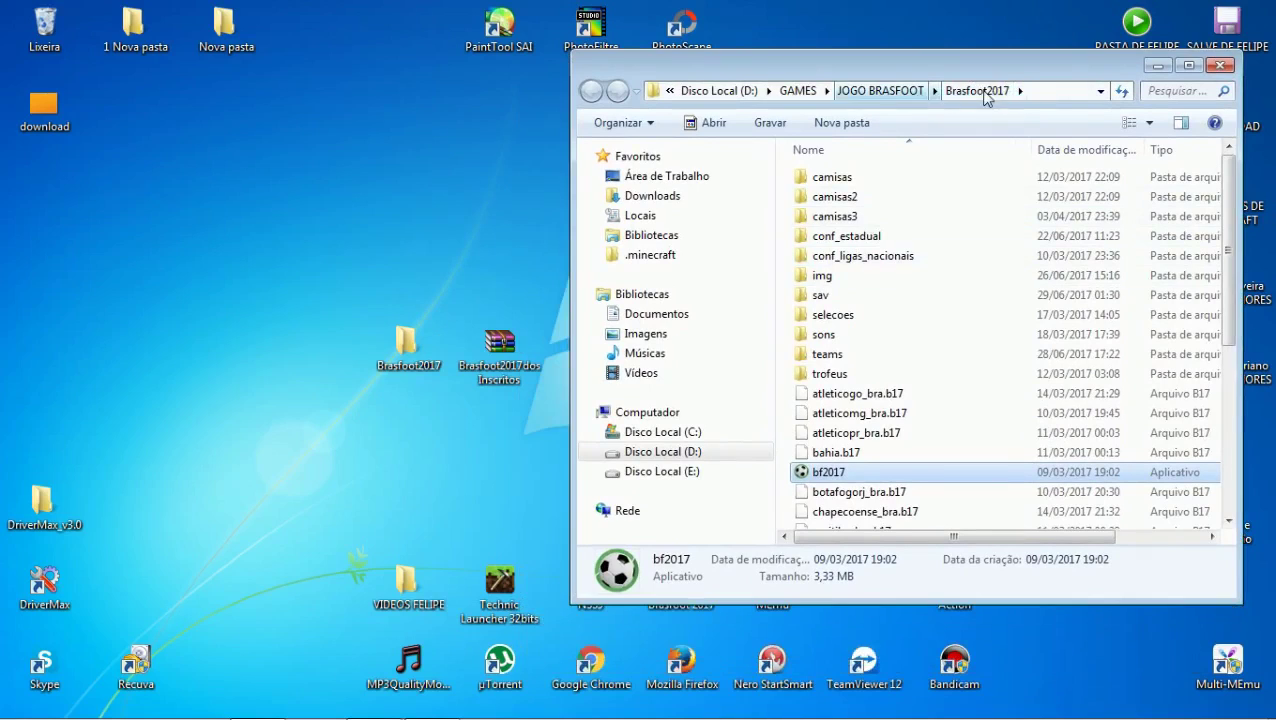
pyautogui.click(882, 91)
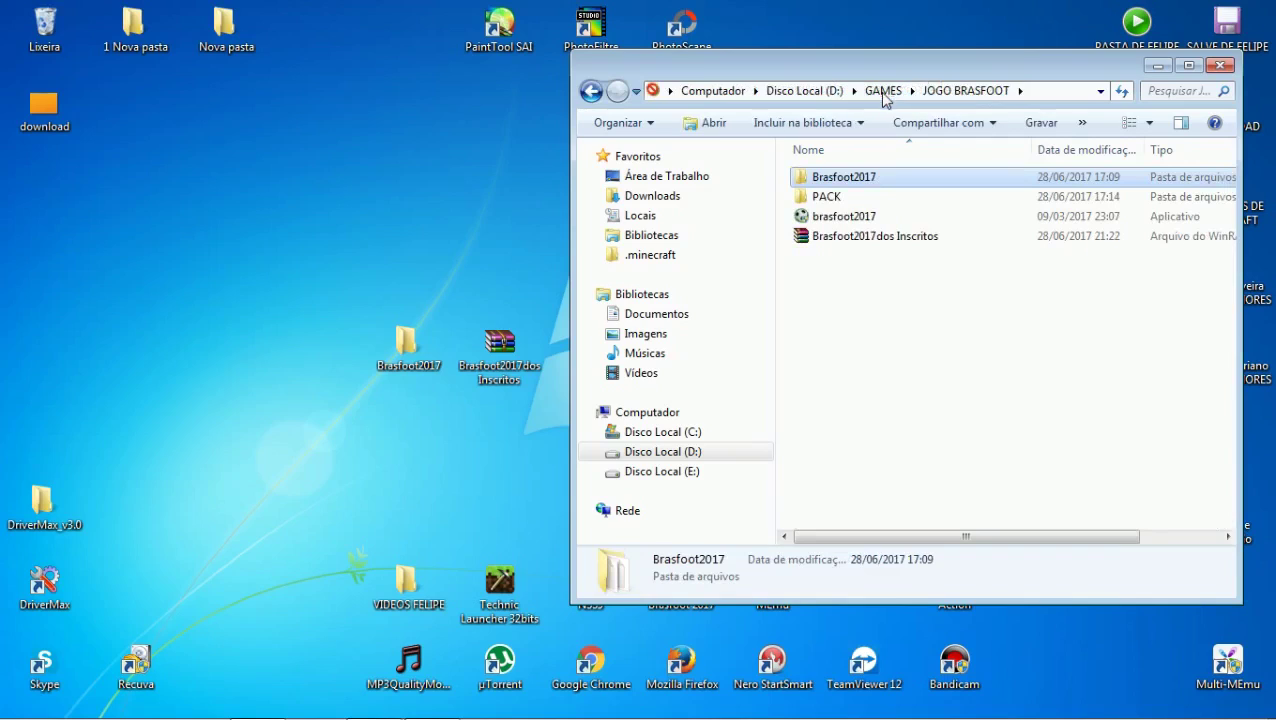
pyautogui.click(406, 350)
pyautogui.moveTo(386, 374); pyautogui.dragTo(406, 355)
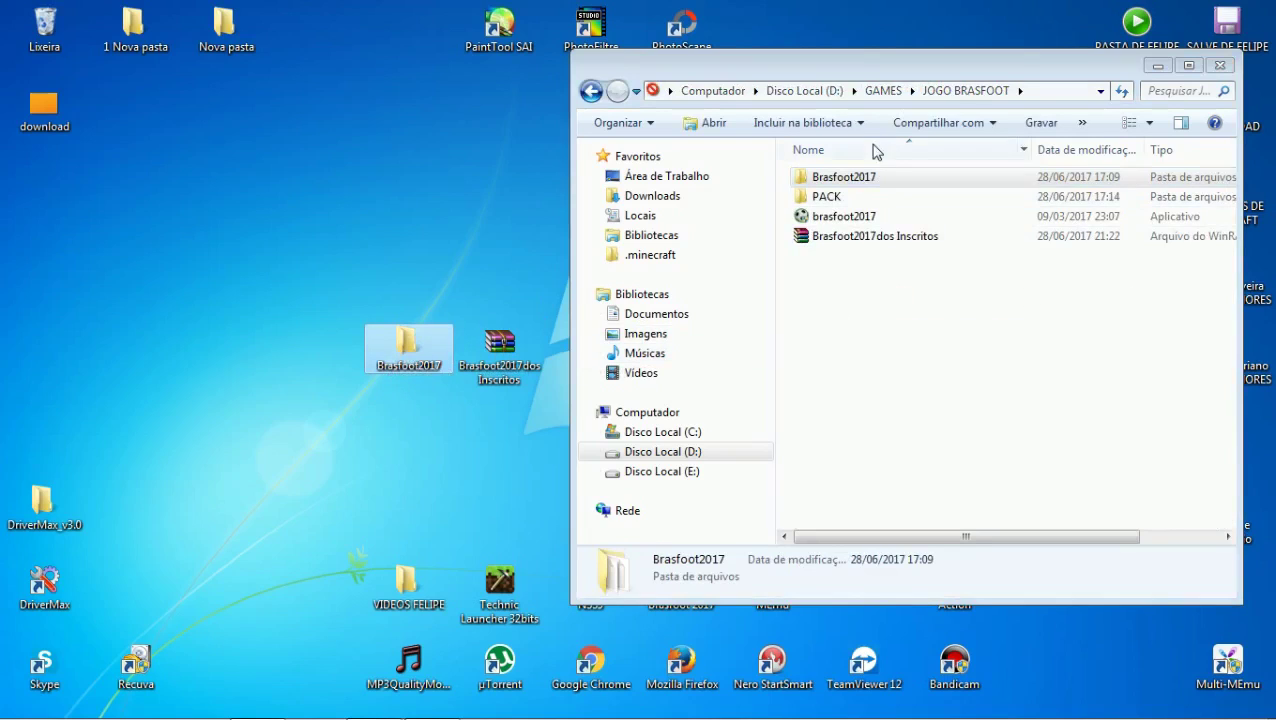
pyautogui.click(805, 177)
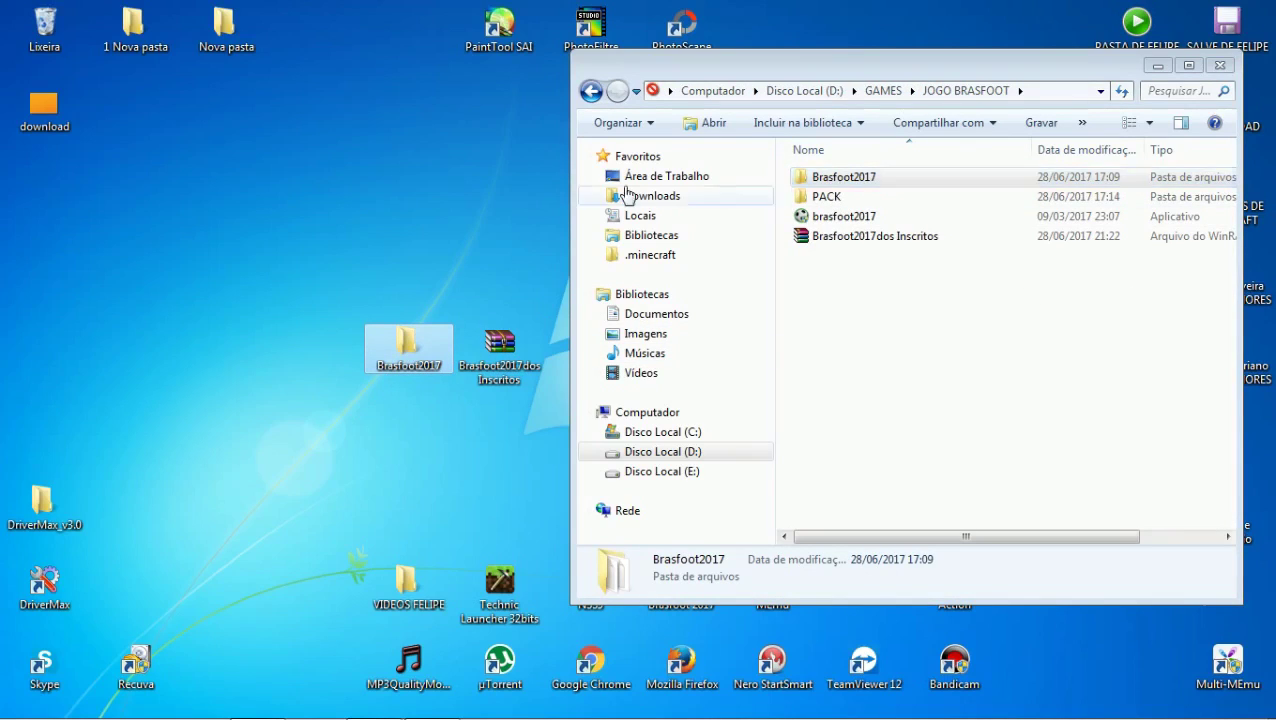
pyautogui.click(347, 233)
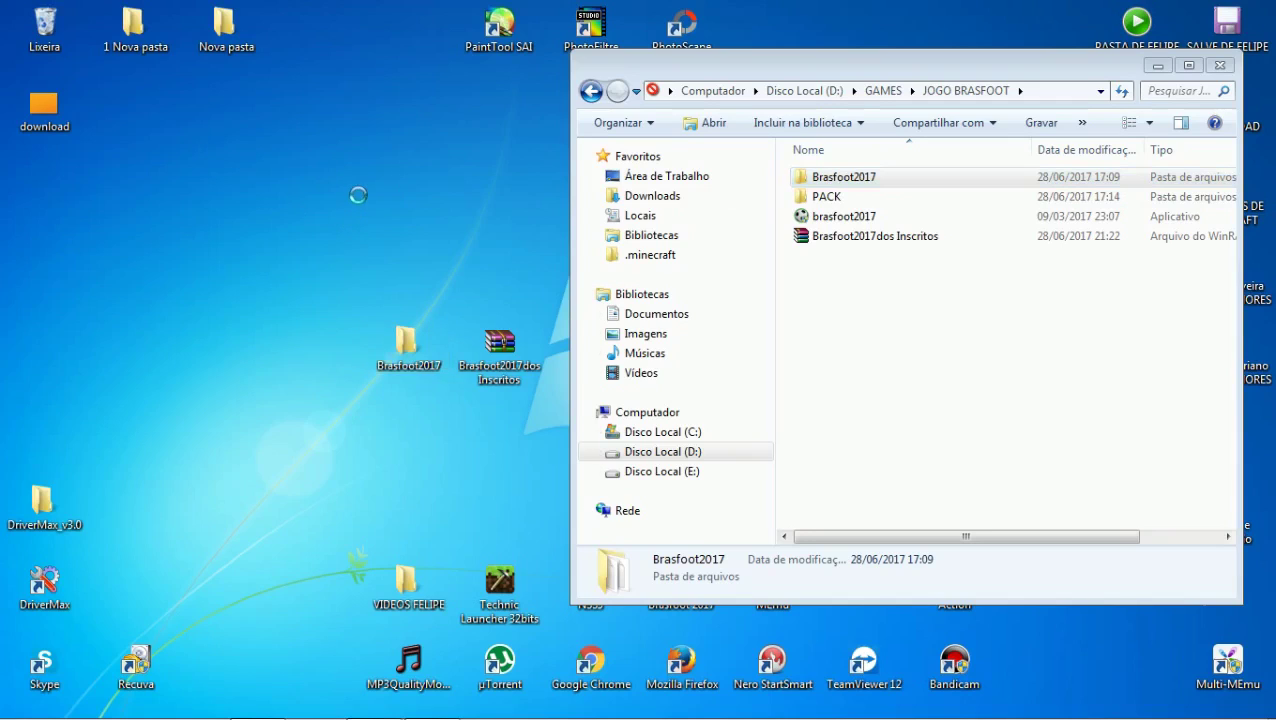
# Refresh the desktop.
pyautogui.rightClick(375, 164)
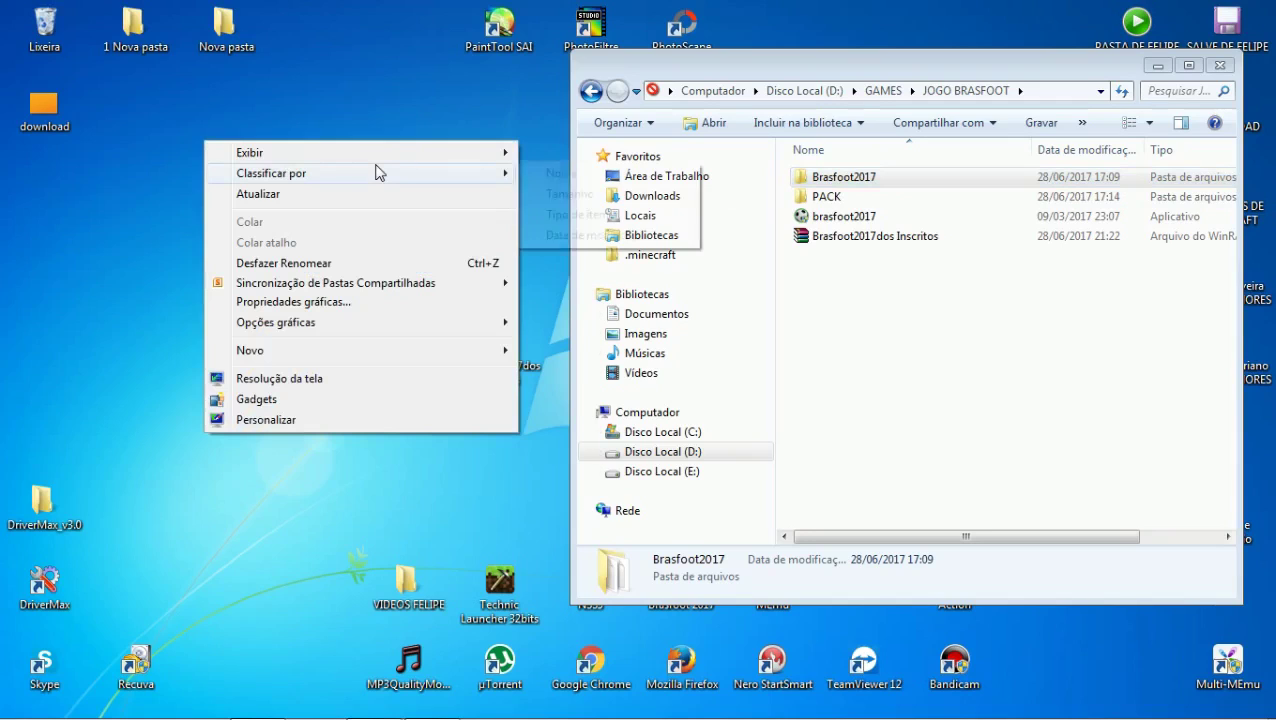
pyautogui.moveTo(379, 173)
pyautogui.click(367, 194)
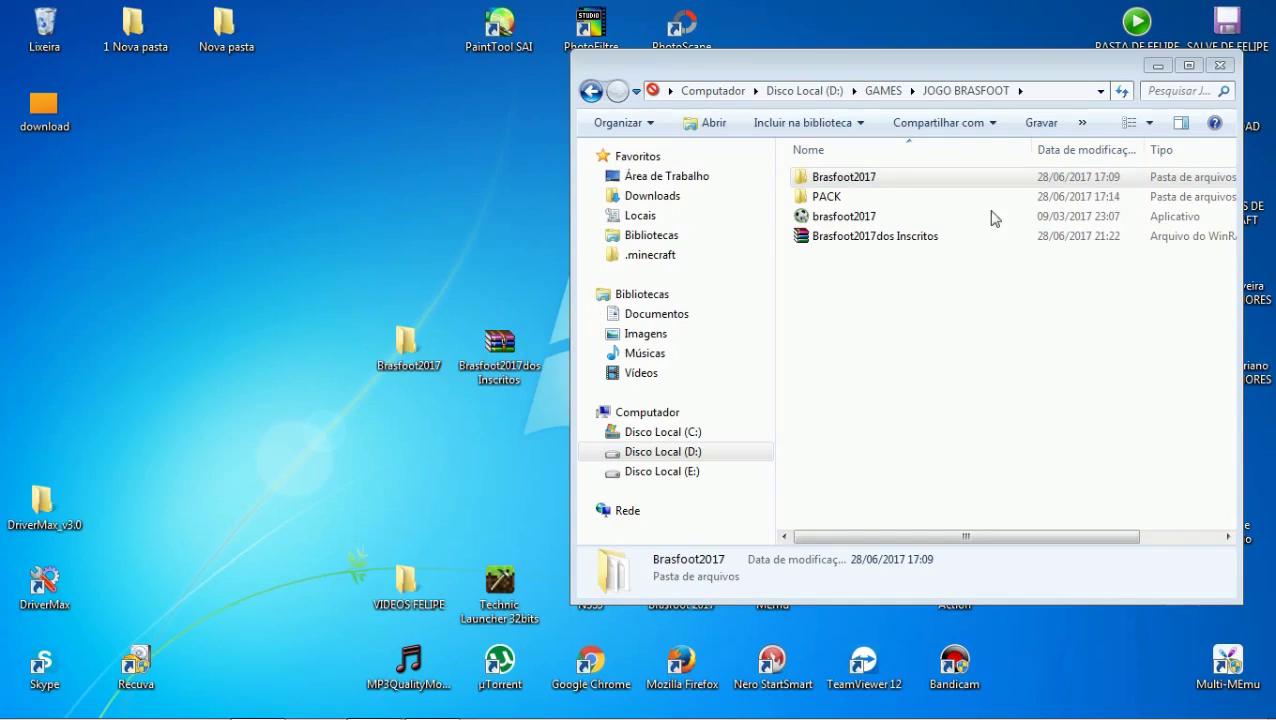
# Open the Brasfoot2017 folder inside JOGO BRASFOOT and go into its sav subfolder.
pyautogui.click(1122, 90)
pyautogui.click(845, 216)
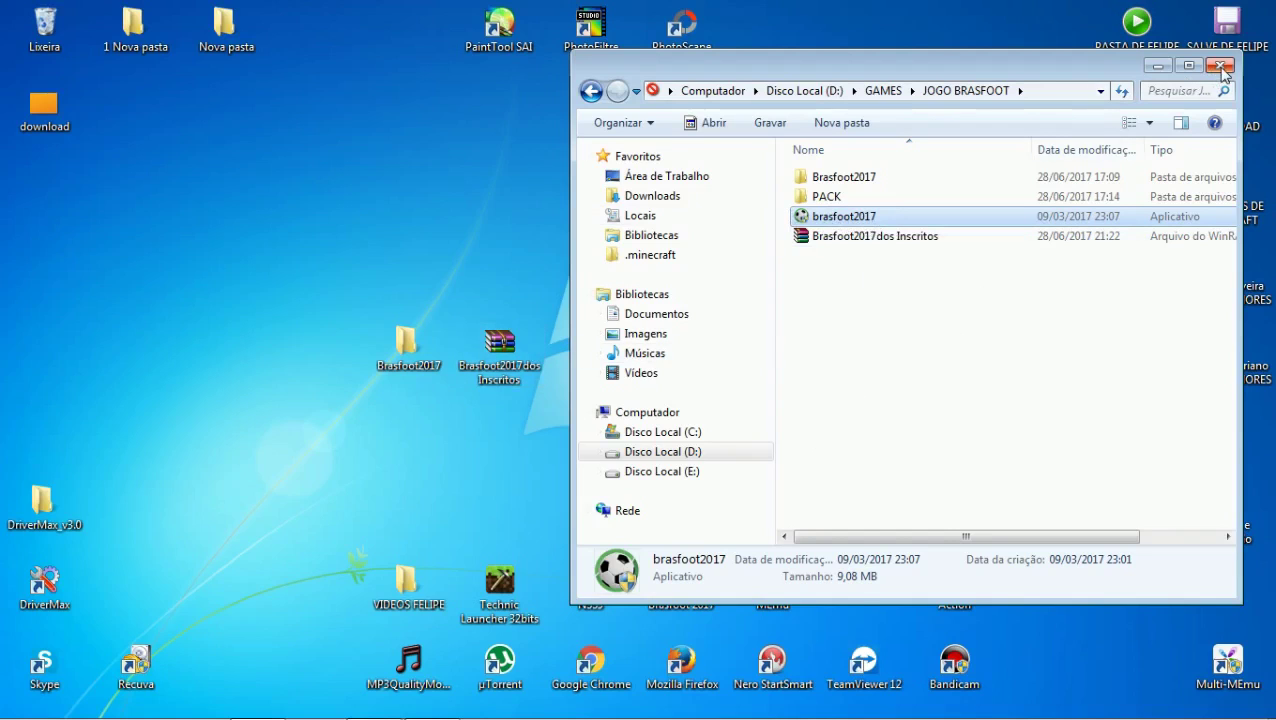
pyautogui.click(872, 182)
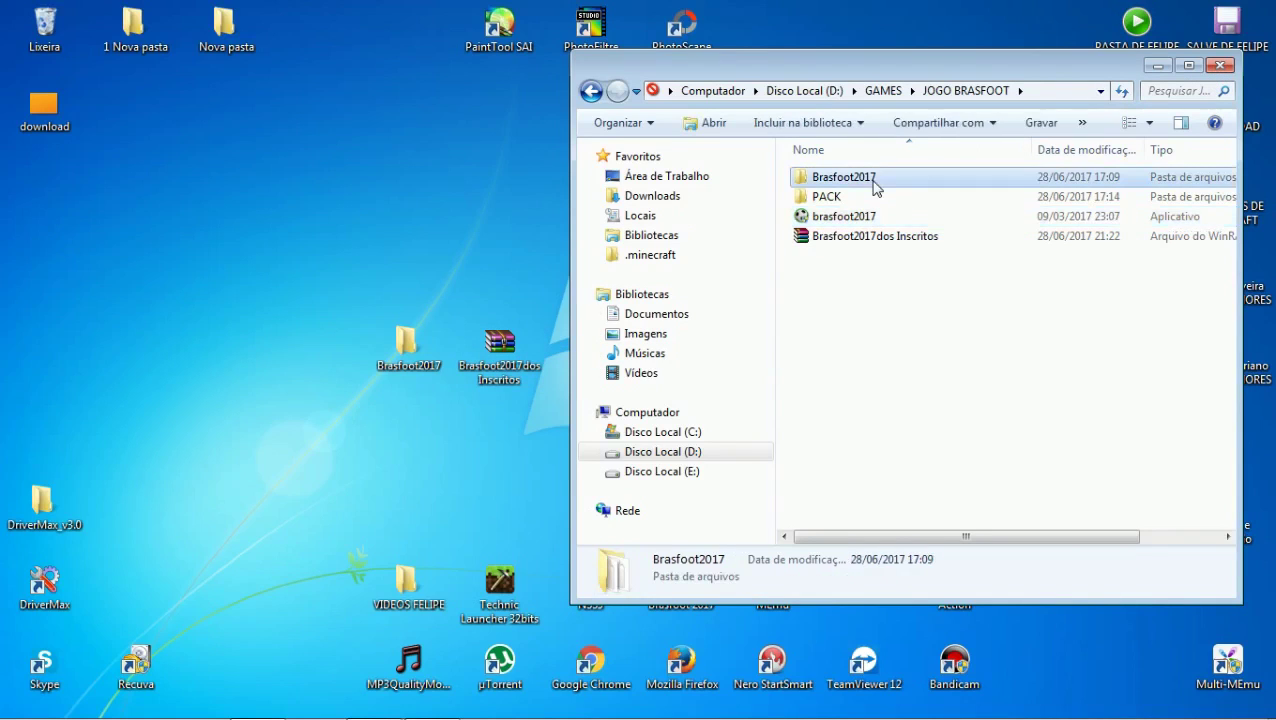
pyautogui.doubleClick(873, 184)
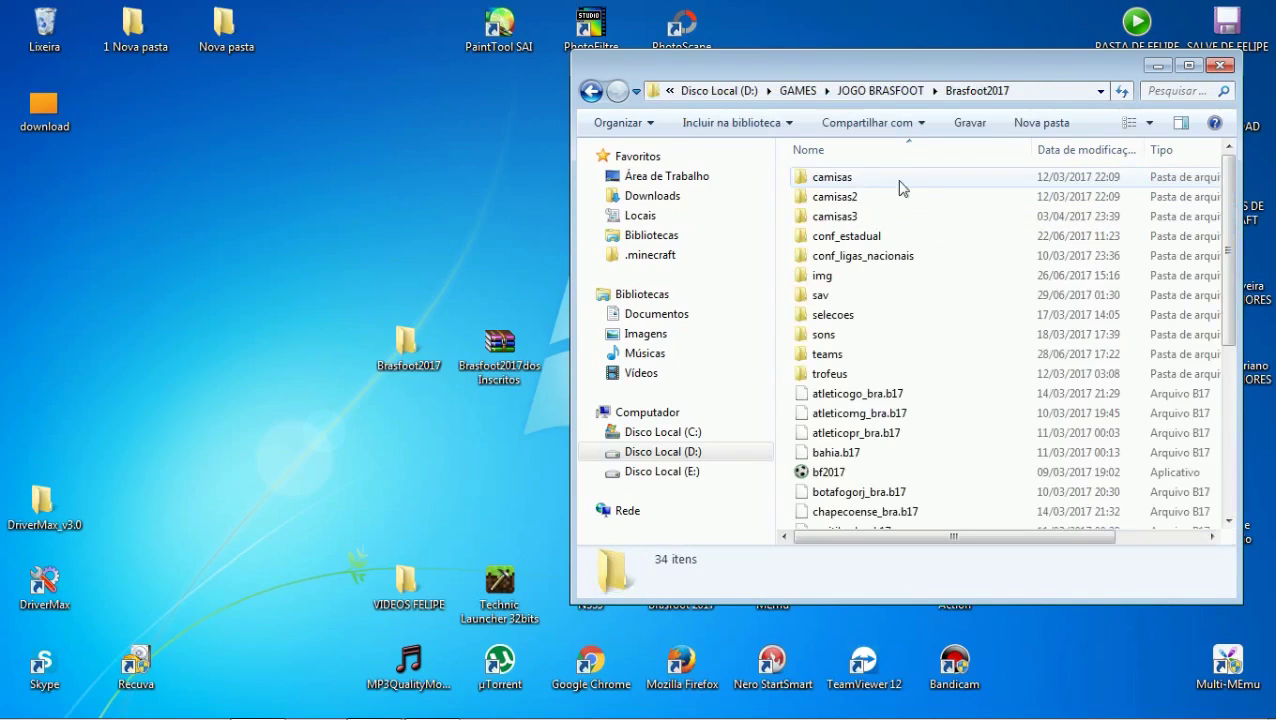
pyautogui.click(846, 298)
pyautogui.doubleClick(846, 296)
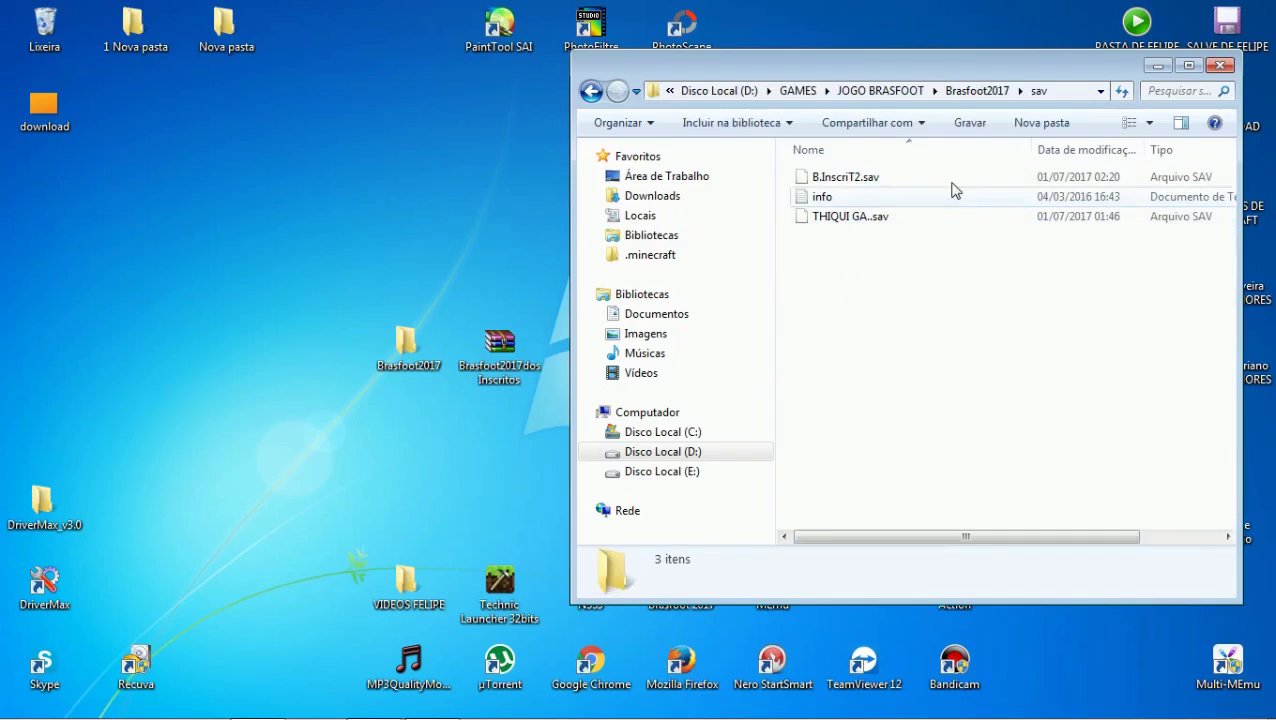
# Check the B.InscriT2.sav and THIQUI GA..sav save files in the sav folder, and close the folder window.
pyautogui.click(850, 182)
pyautogui.click(846, 220)
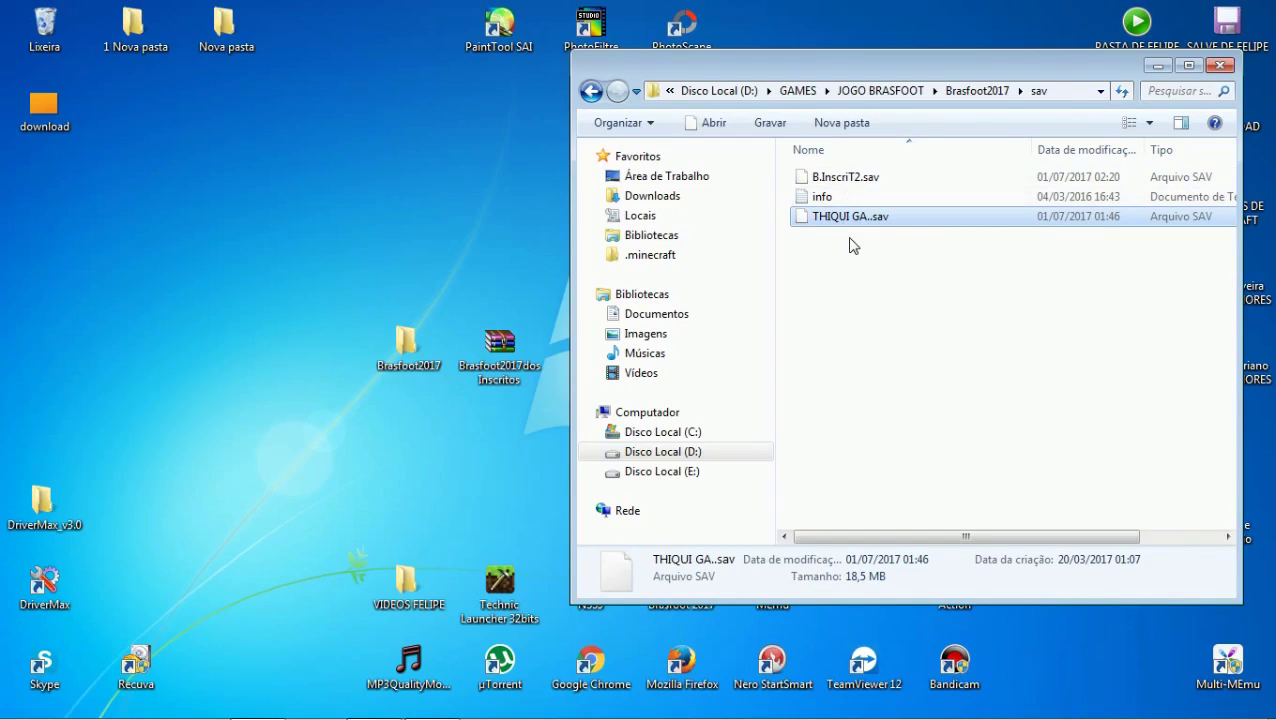
pyautogui.click(846, 180)
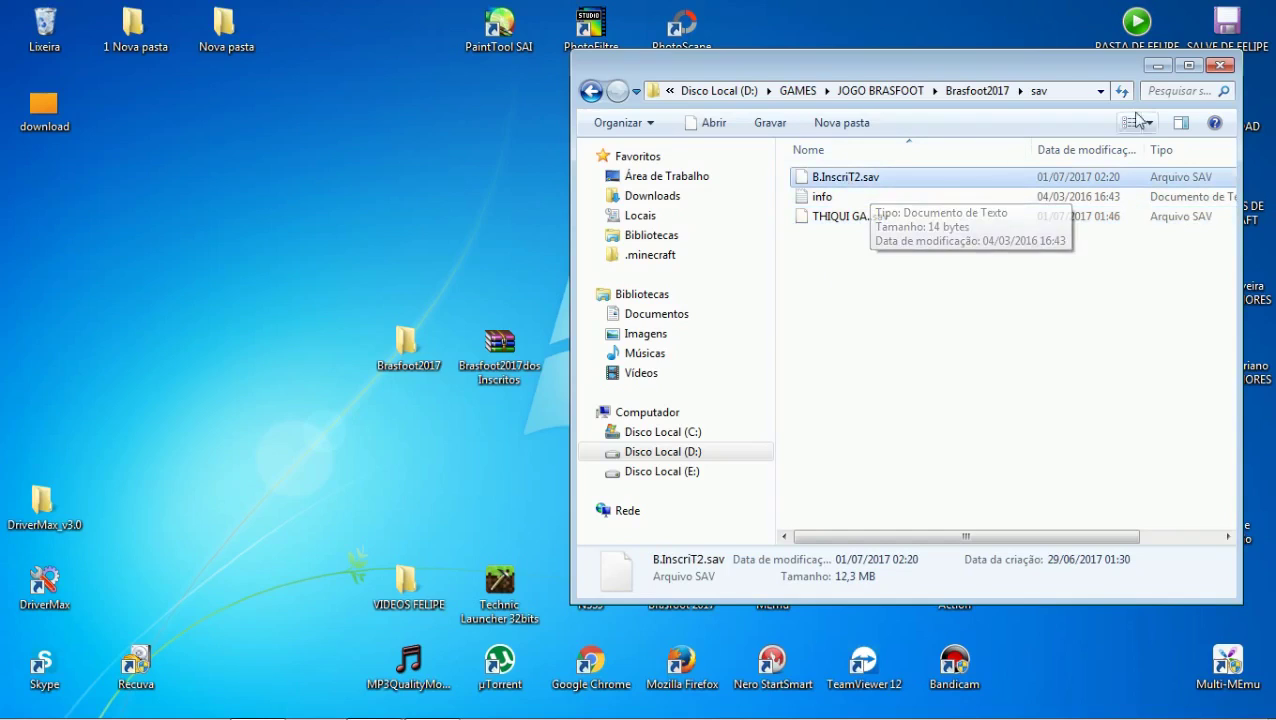
pyautogui.click(1219, 66)
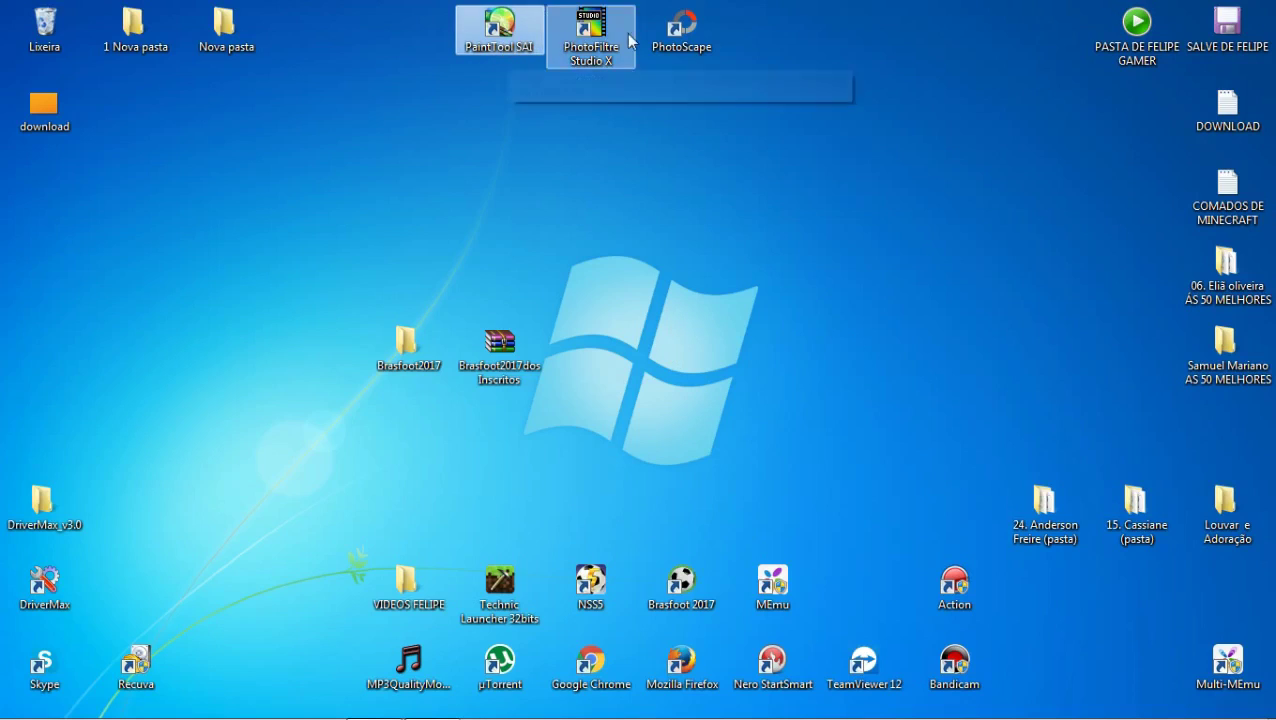
pyautogui.click(604, 60)
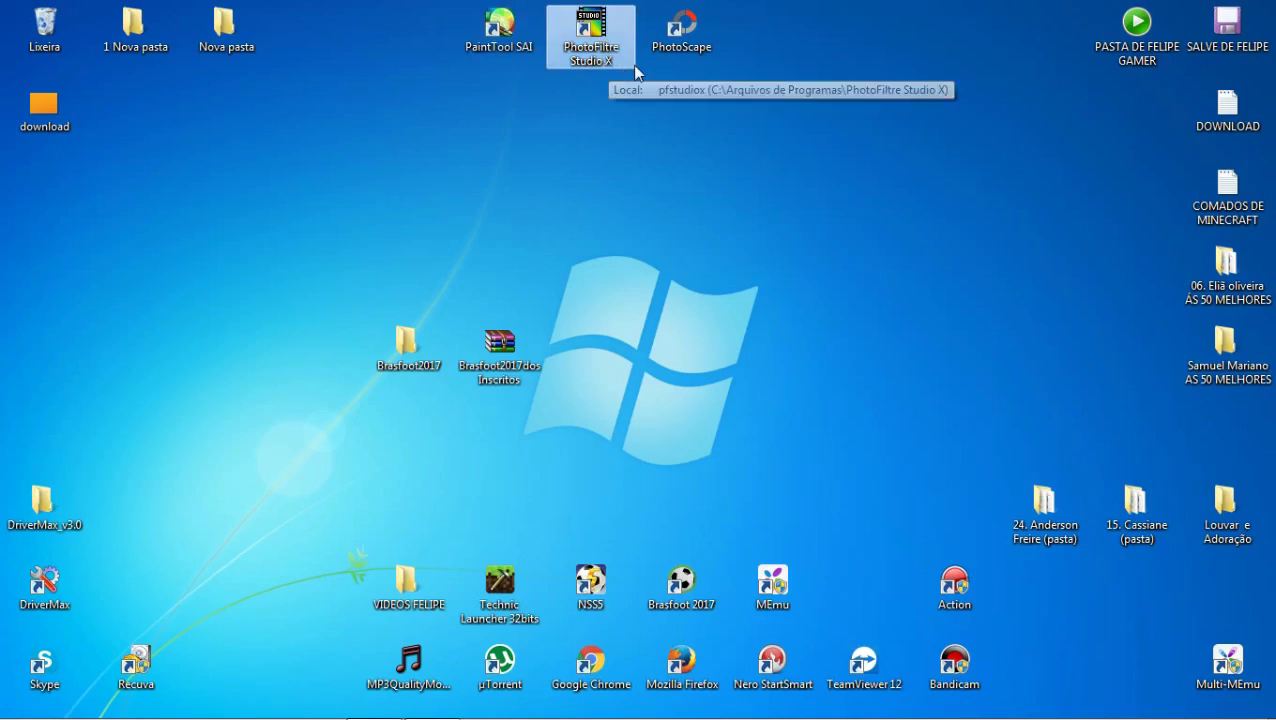
pyautogui.click(680, 38)
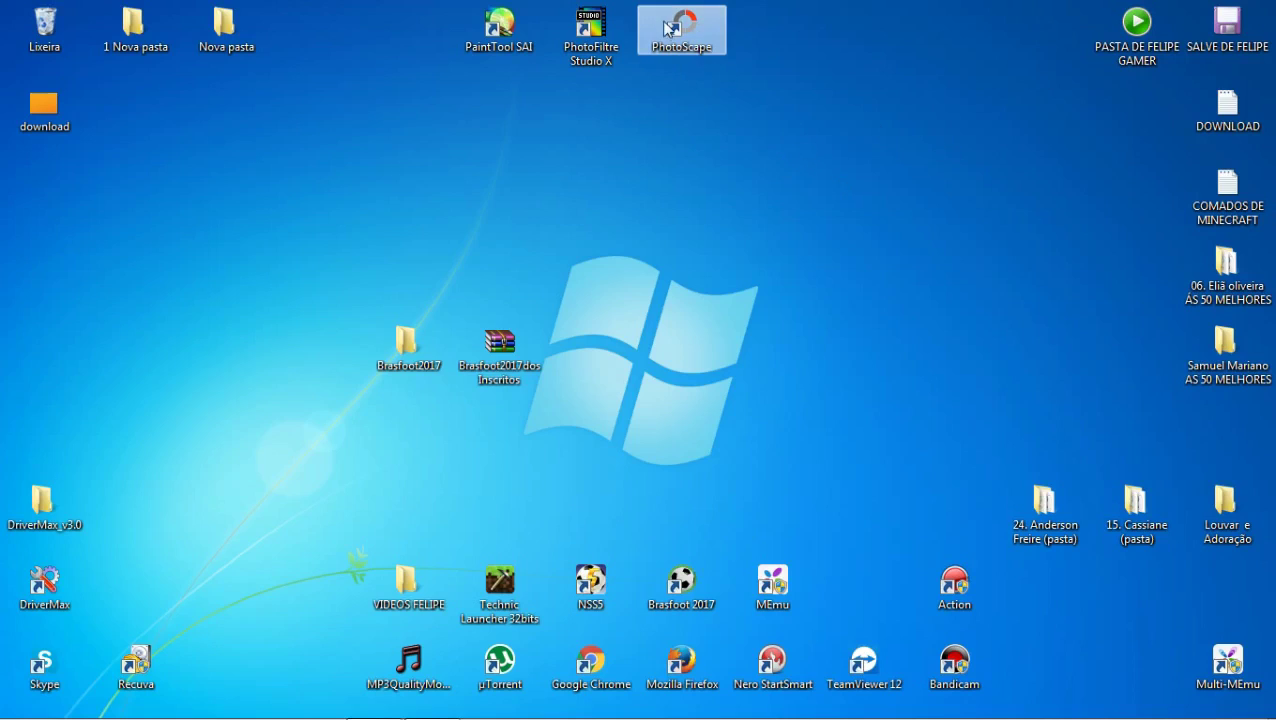
pyautogui.moveTo(710, 32); pyautogui.dragTo(787, 66)
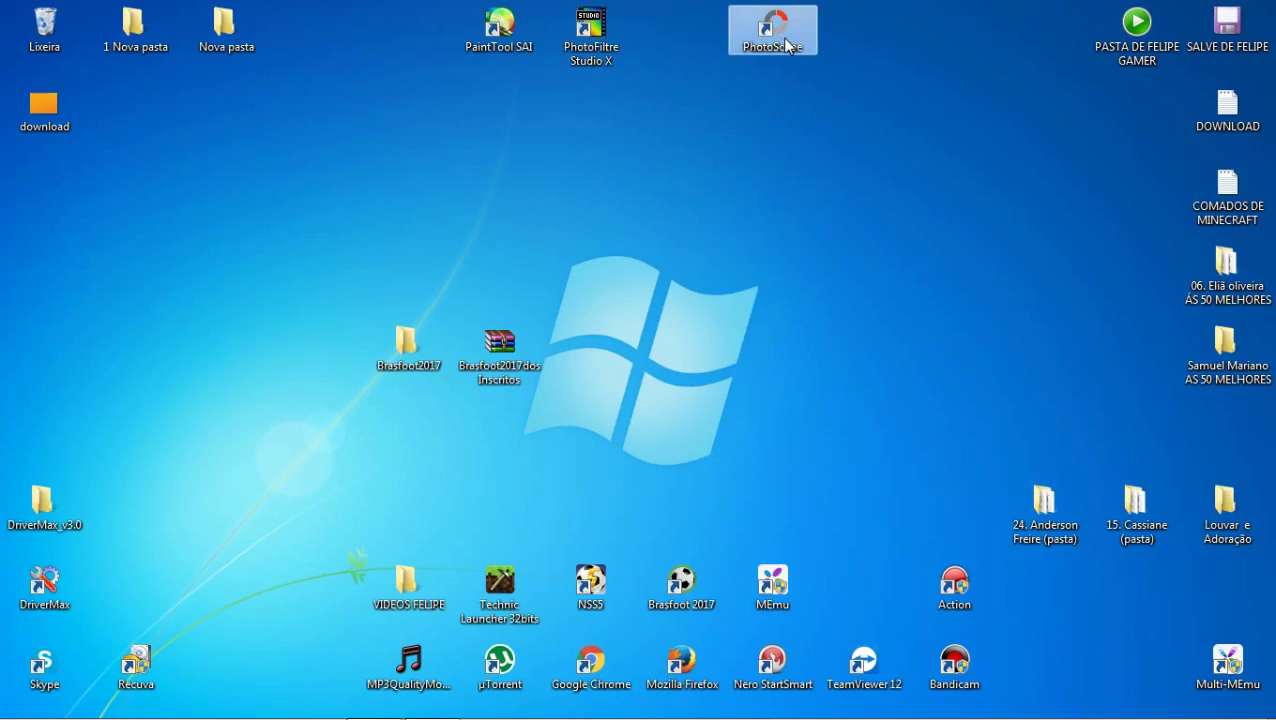
pyautogui.click(774, 38)
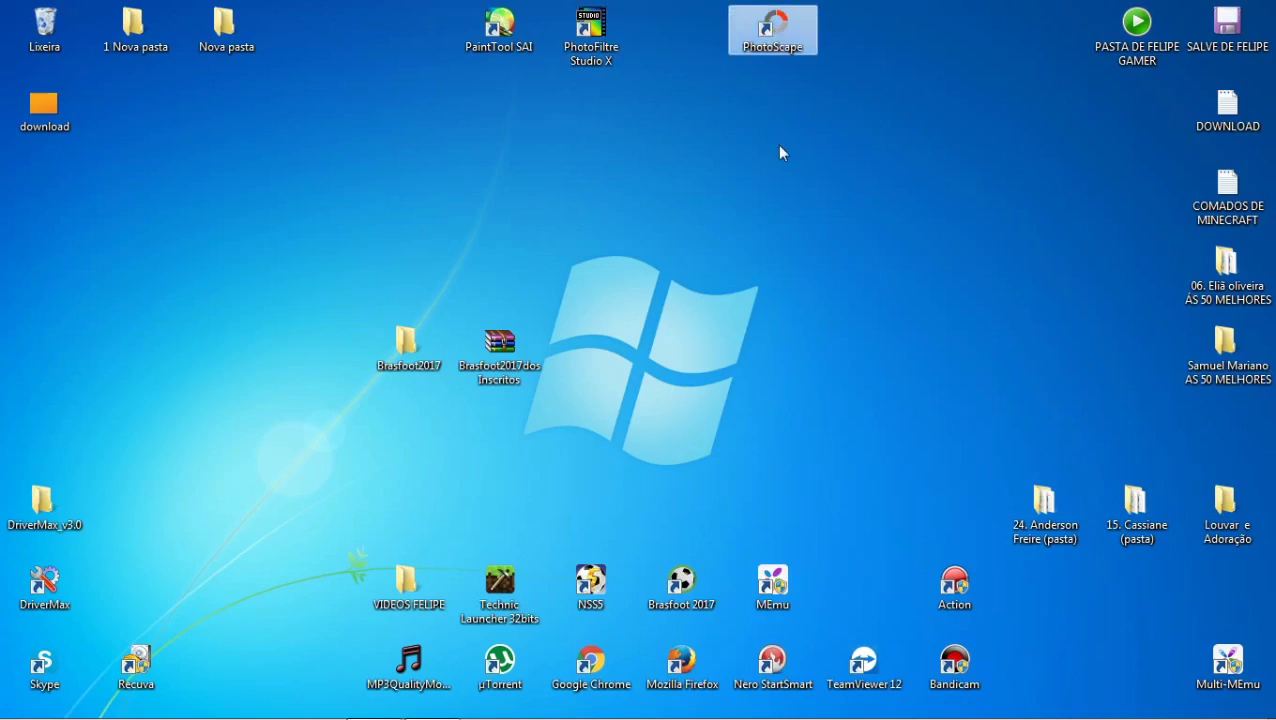
pyautogui.doubleClick(781, 50)
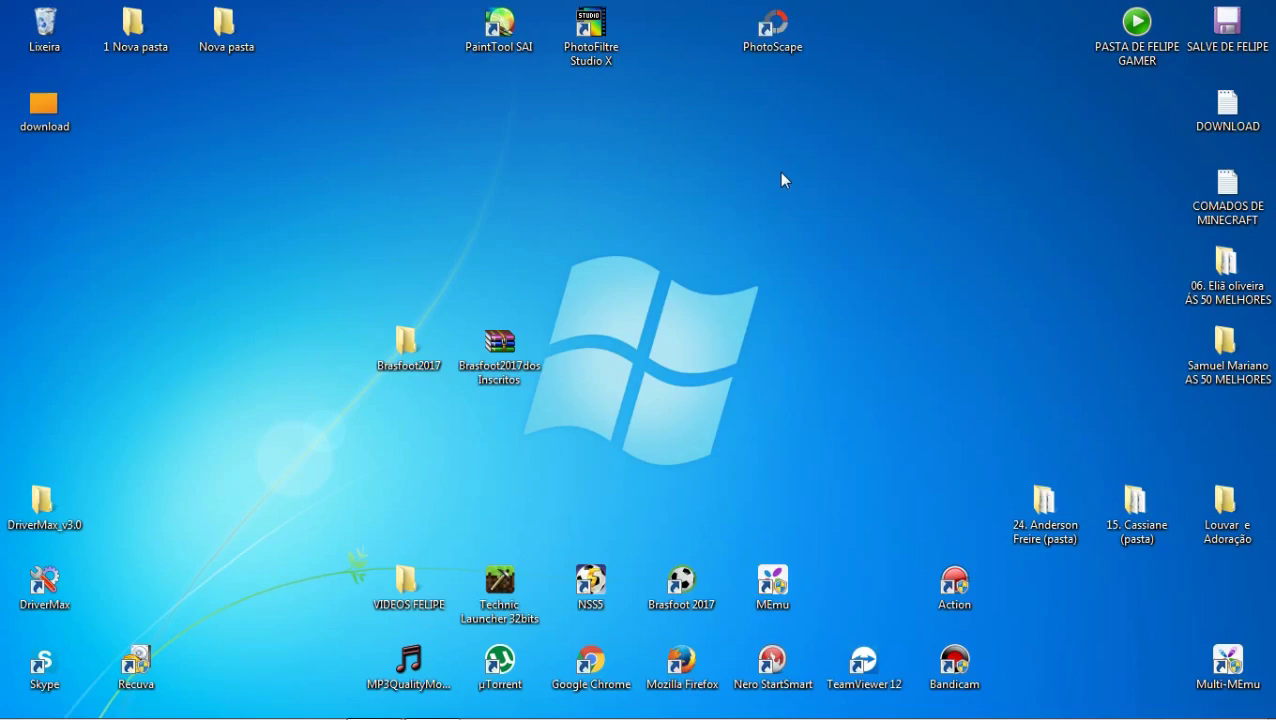
pyautogui.moveTo(772, 35); pyautogui.dragTo(630, 55)
pyautogui.click(768, 219)
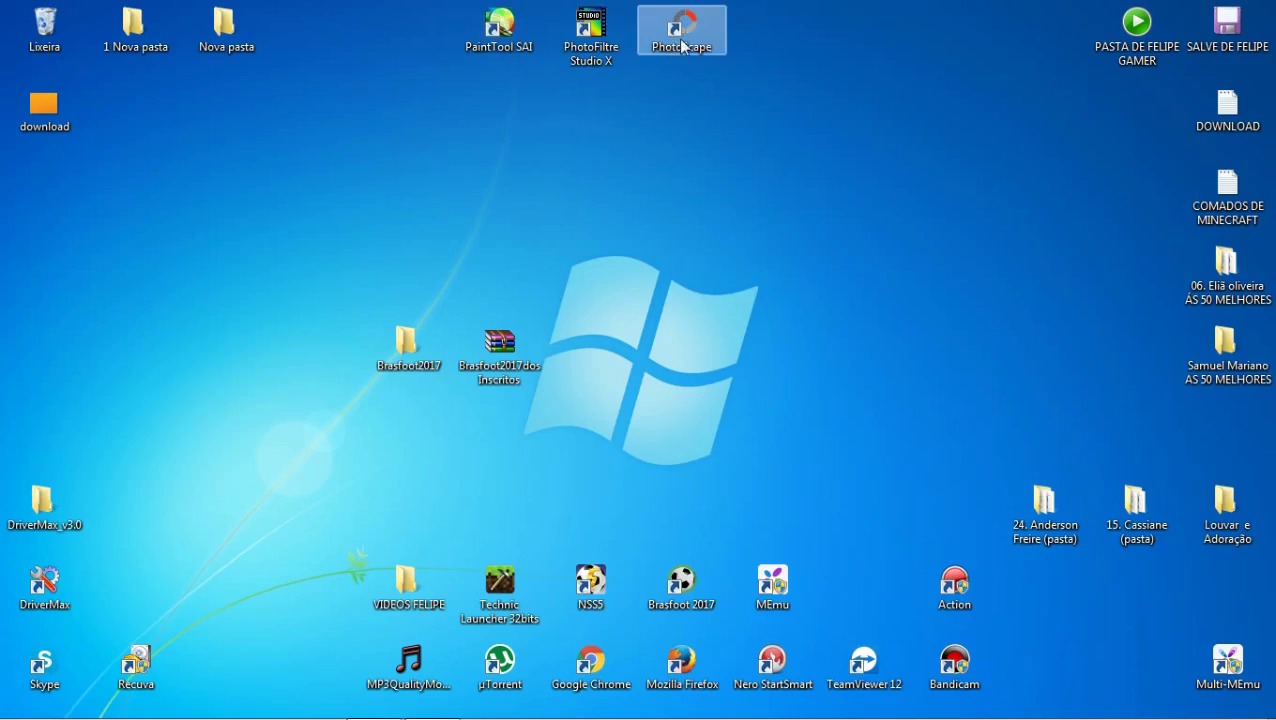
# Move the PhotoScape and PhotoFiltre Studio X desktop icons one grid slot away from PaintTool SAI.
pyautogui.moveTo(682, 30); pyautogui.dragTo(772, 30)
pyautogui.moveTo(591, 35); pyautogui.dragTo(682, 35)
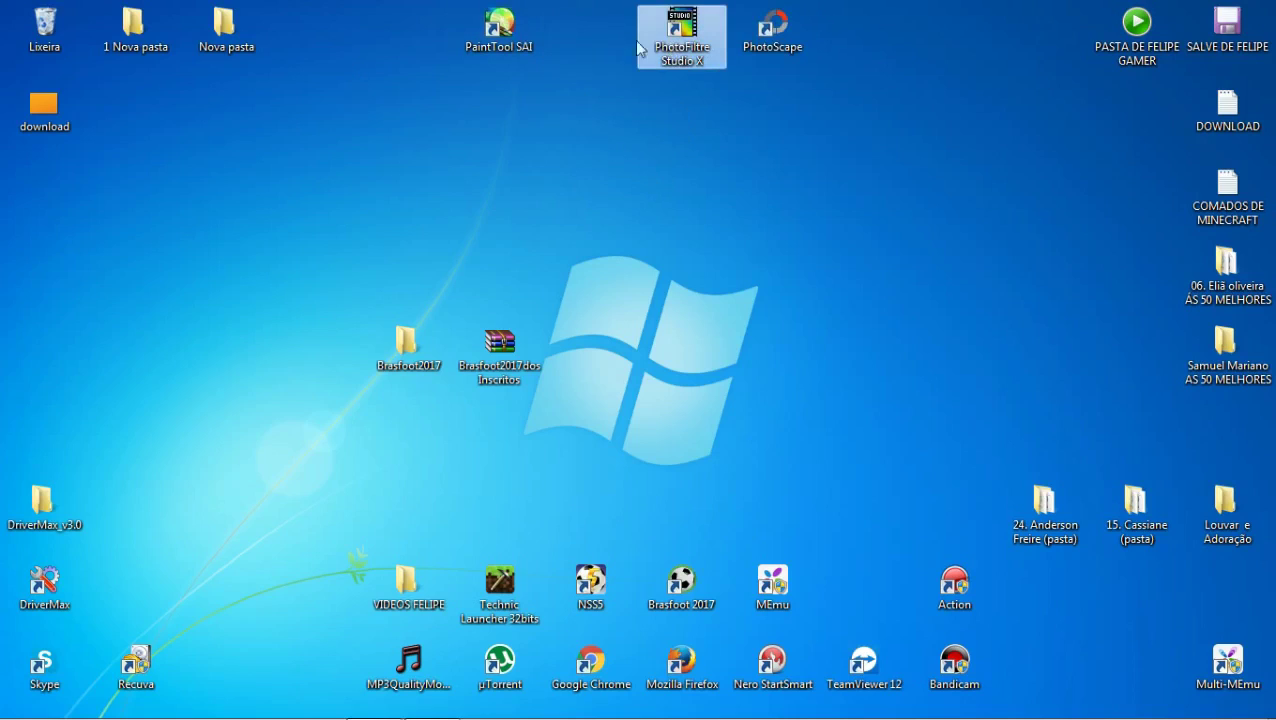
pyautogui.moveTo(506, 44); pyautogui.dragTo(596, 44)
pyautogui.click(920, 265)
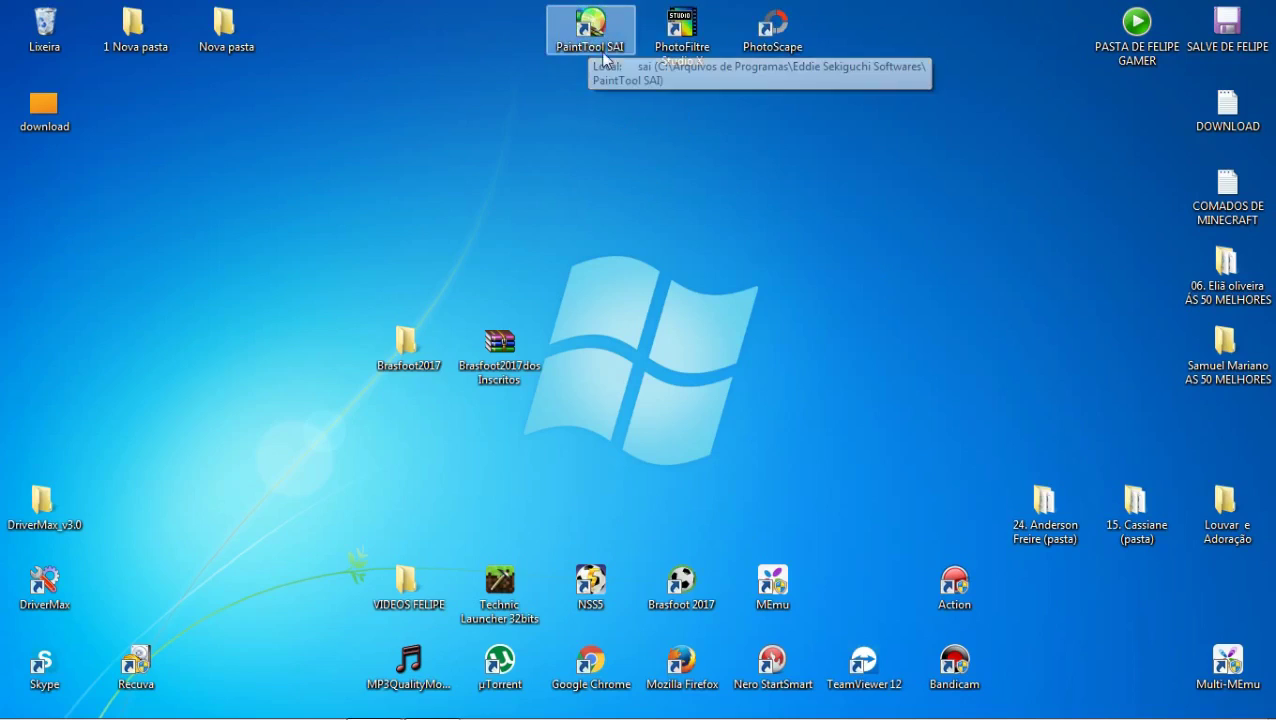
pyautogui.moveTo(603, 56); pyautogui.dragTo(512, 56)
pyautogui.click(622, 244)
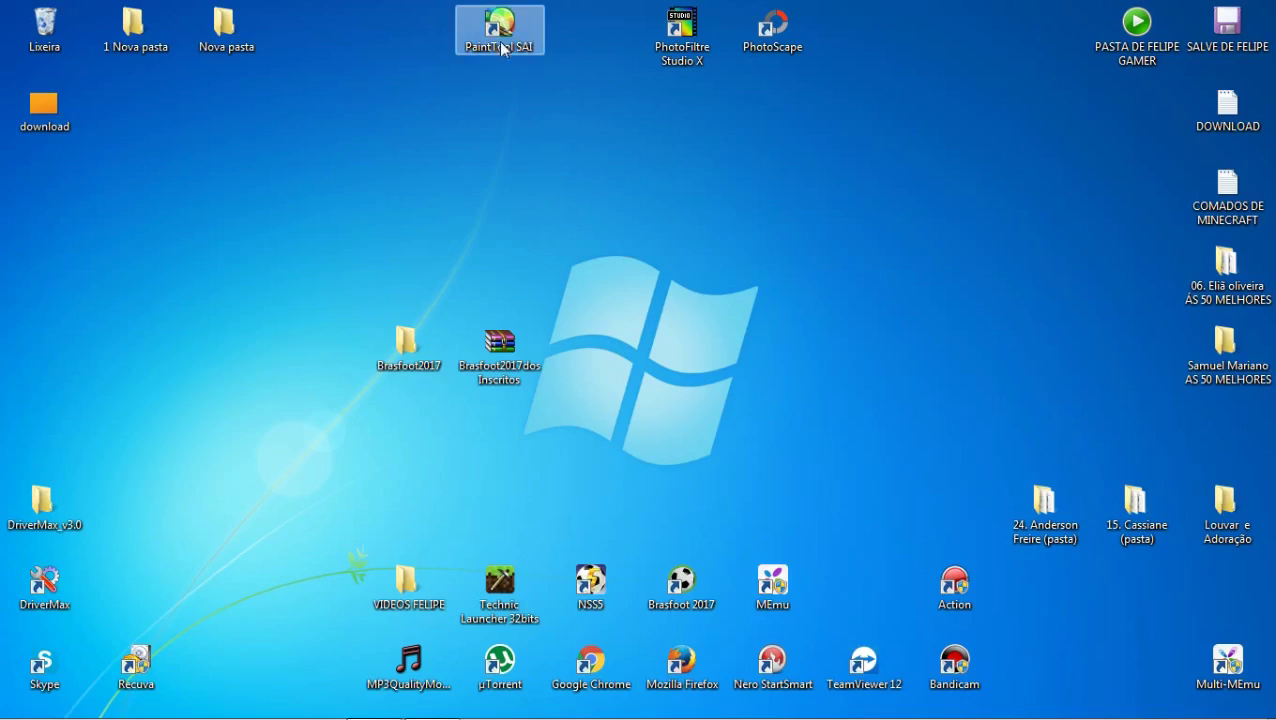
# Search the installed programs for PAINT and launch Paint from the matches.
pyautogui.click(24, 702)
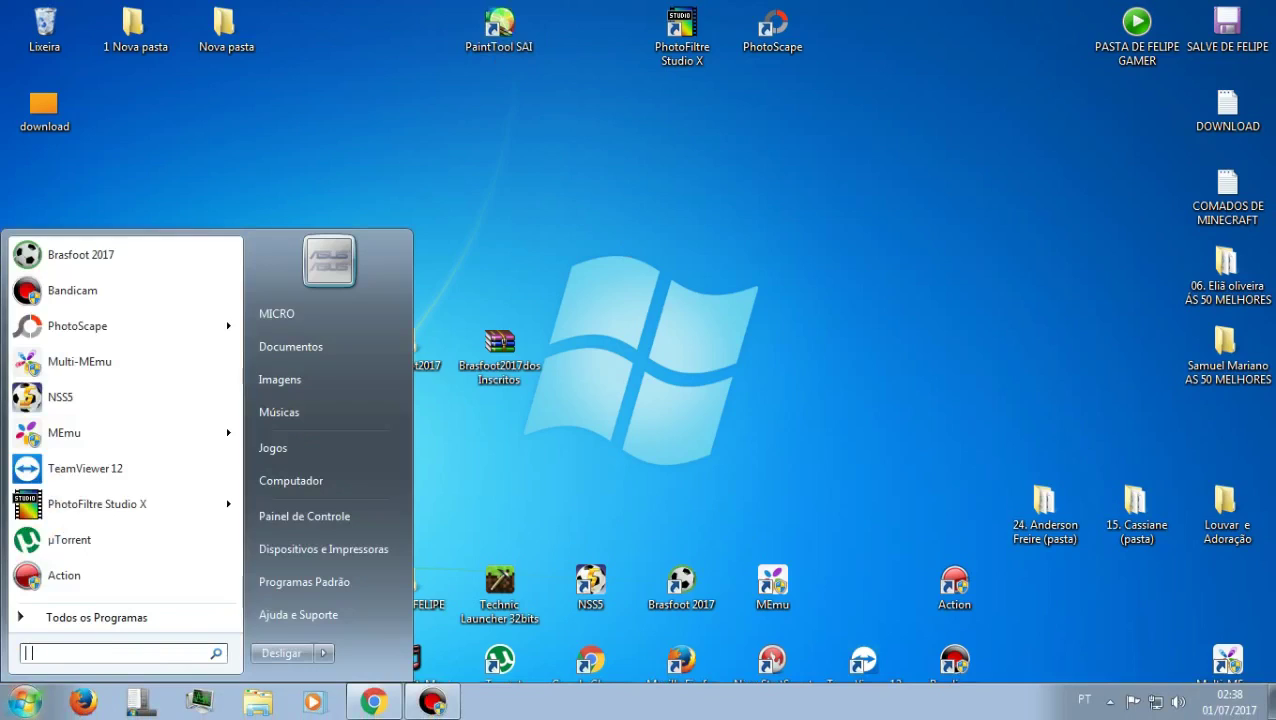
pyautogui.write('PAINT')
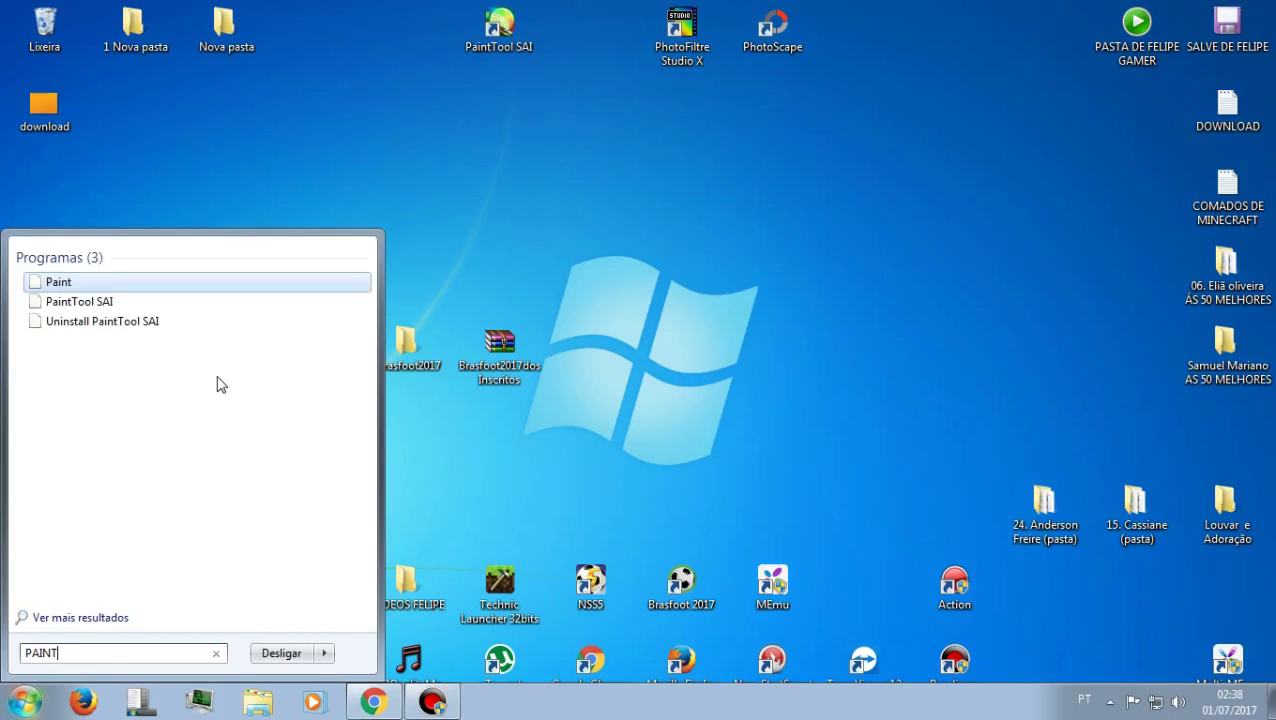
pyautogui.click(61, 287)
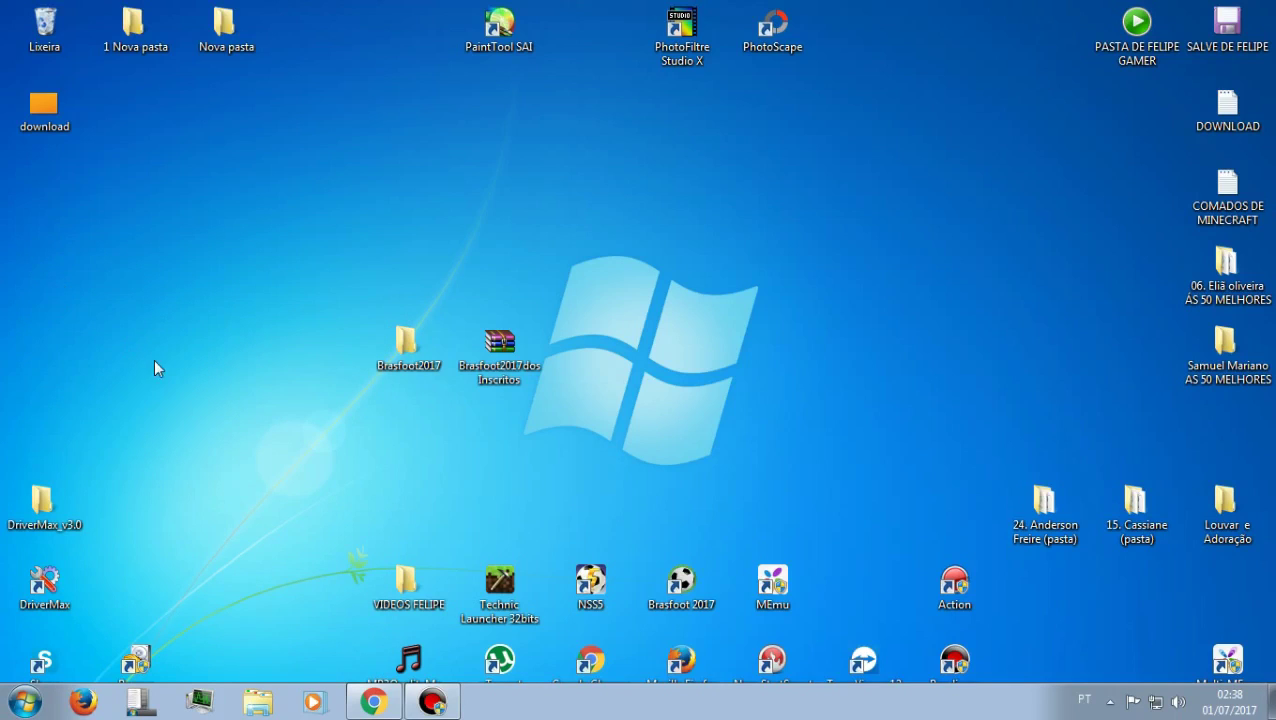
pyautogui.click(26, 701)
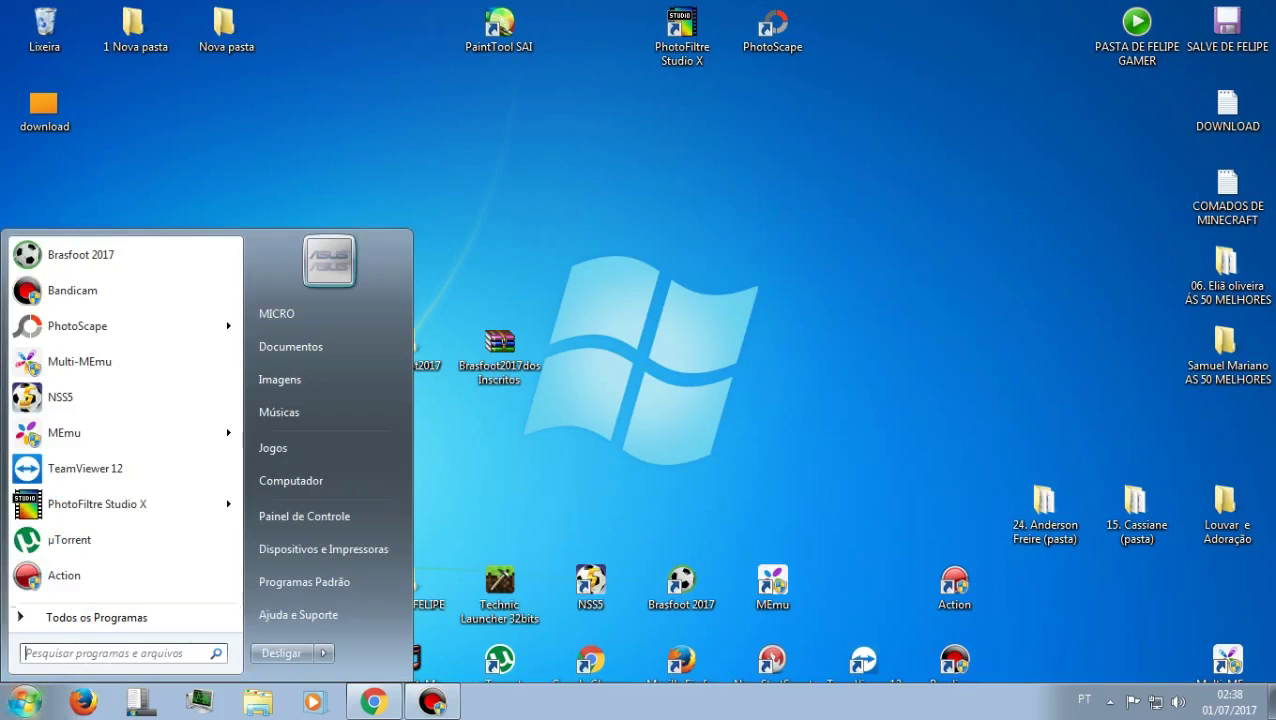
pyautogui.click(556, 193)
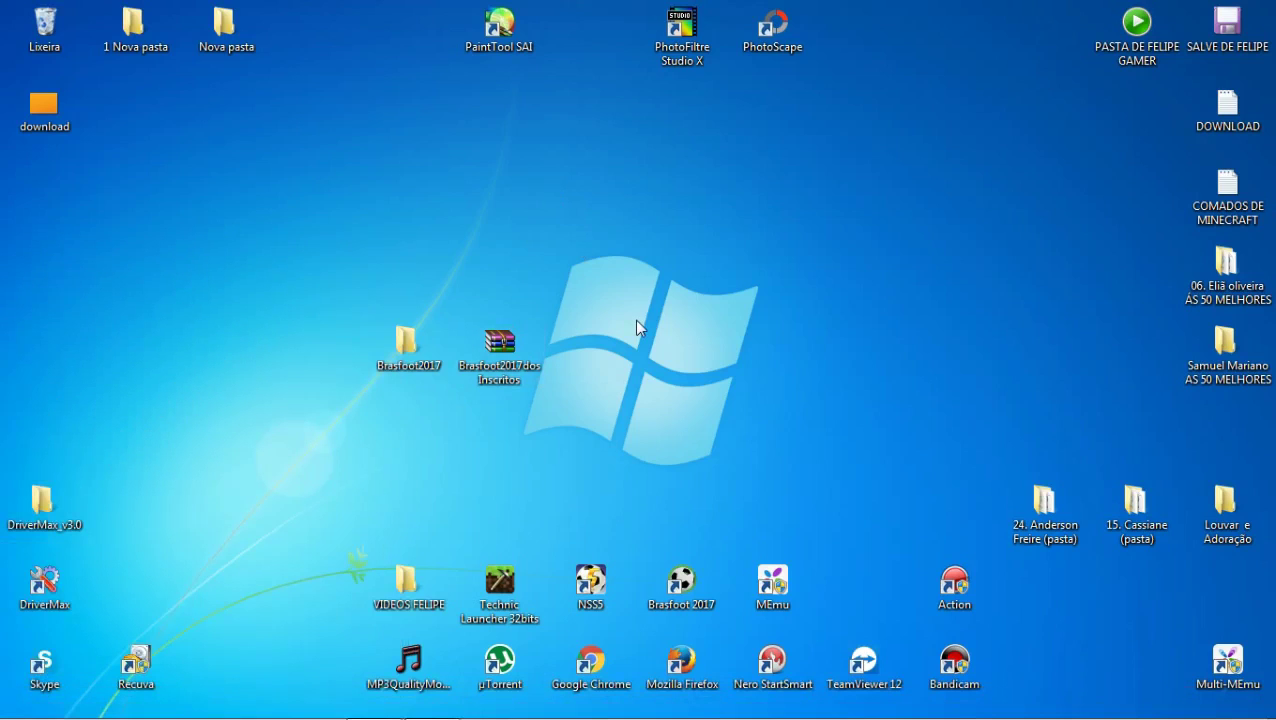
pyautogui.moveTo(750, 712)
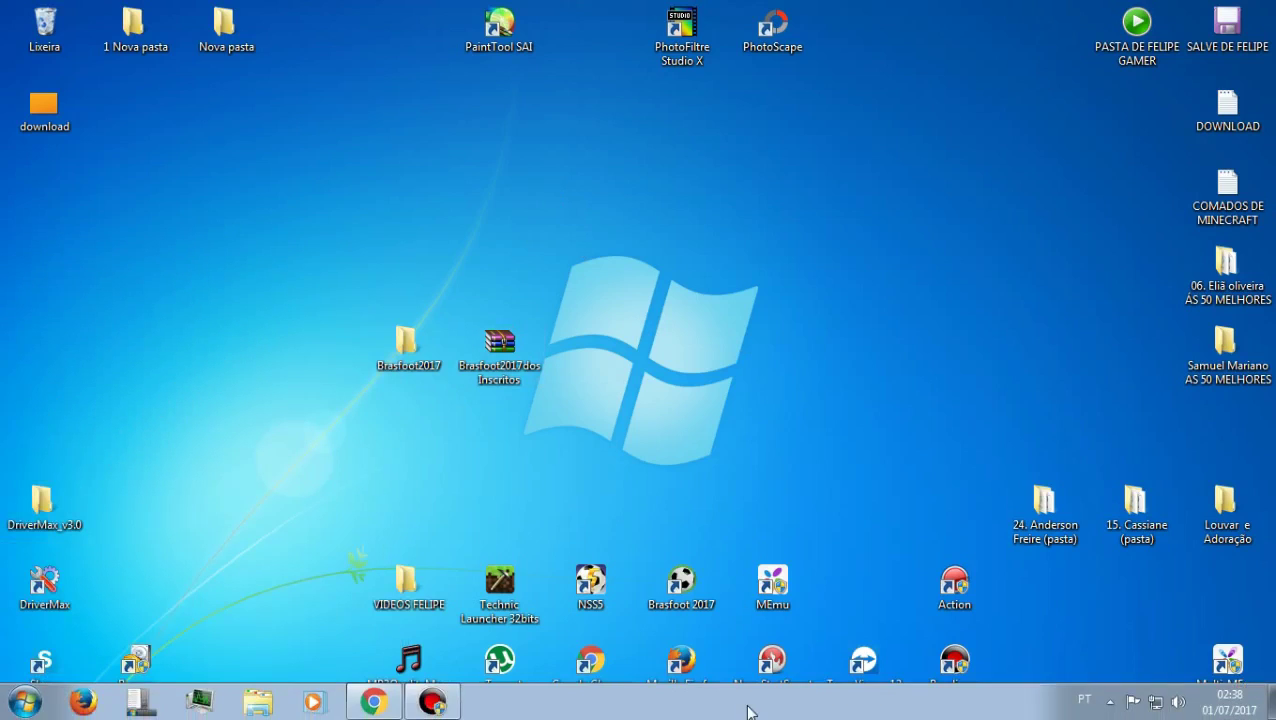
pyautogui.click(1109, 702)
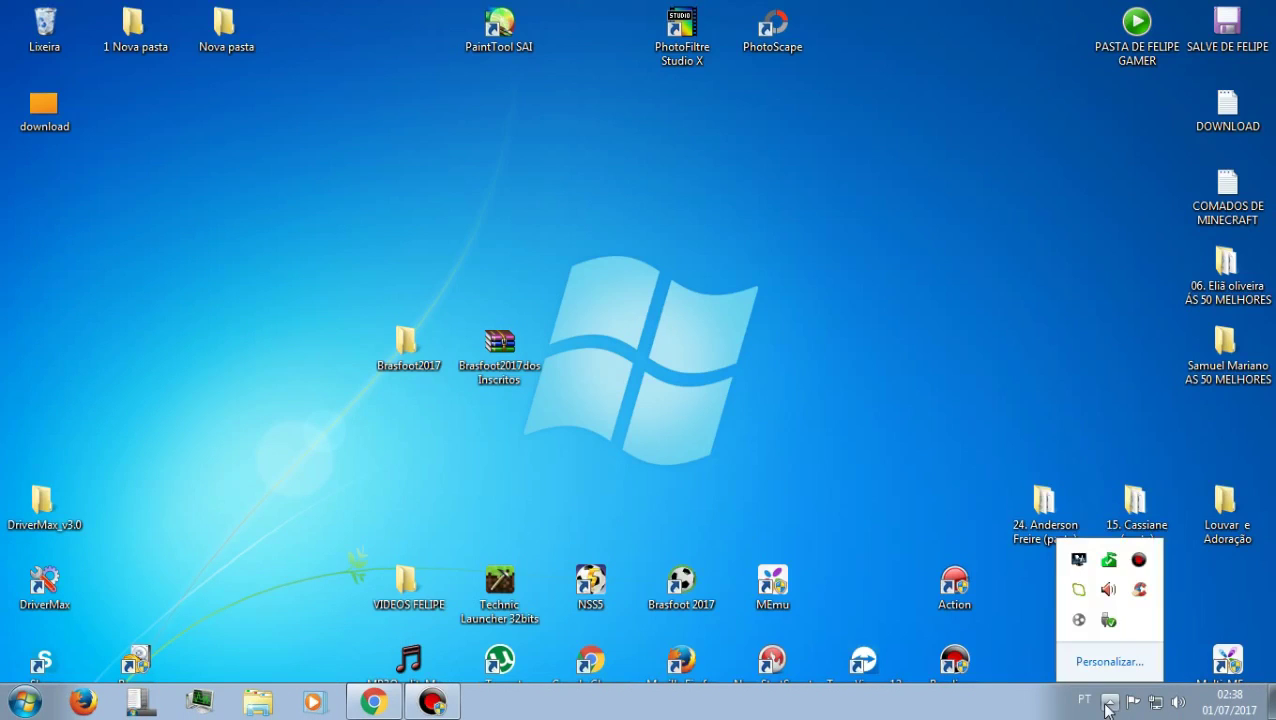
# Bring up Paint and draw a black-outlined triangle about 350 × 320 px on the blank canvas.
pyautogui.hotkey('ctrl', 'alt', 'p')
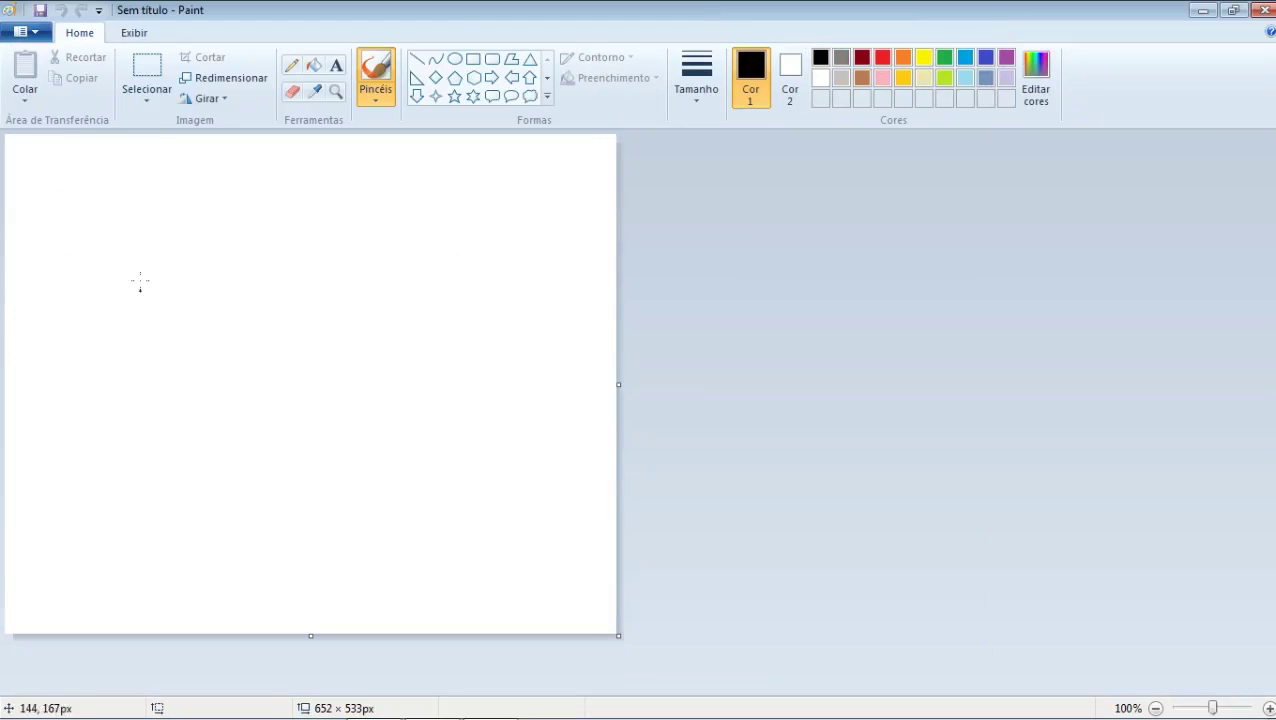
pyautogui.click(530, 59)
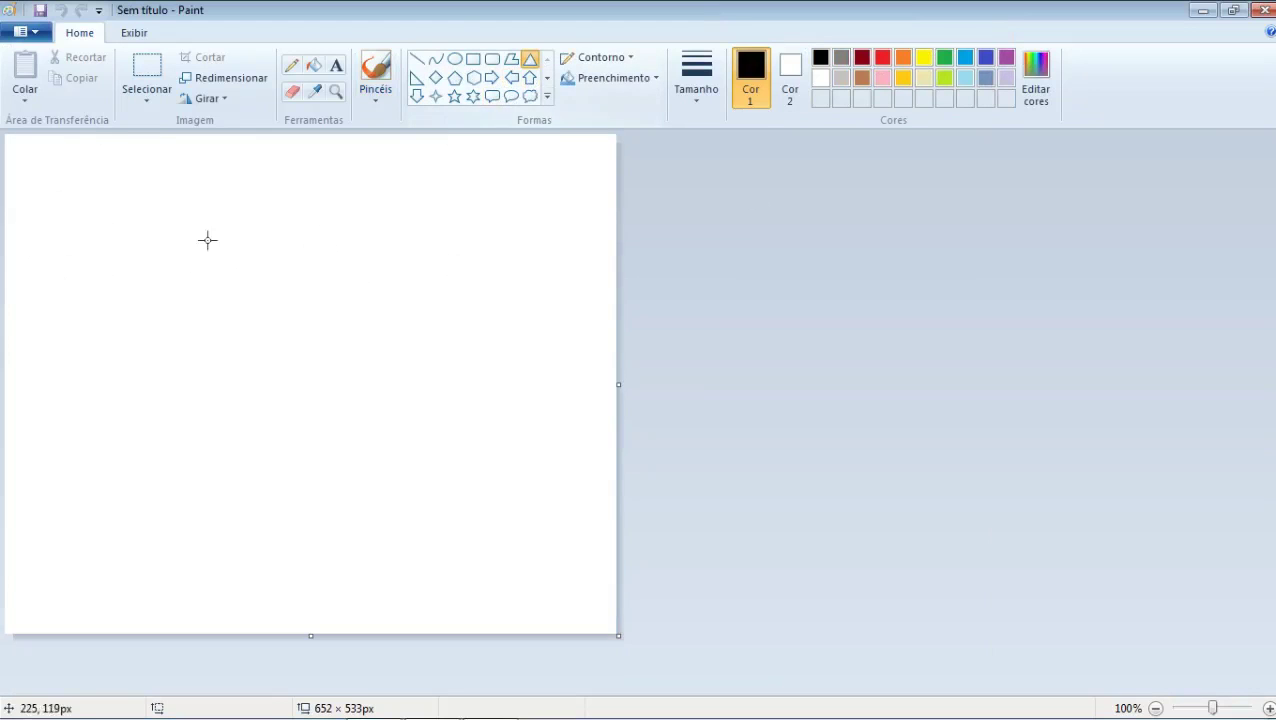
pyautogui.moveTo(137, 192)
pyautogui.mouseDown()
pyautogui.moveTo(265, 365)
pyautogui.moveTo(423, 480)
pyautogui.moveTo(468, 494)
pyautogui.mouseUp()
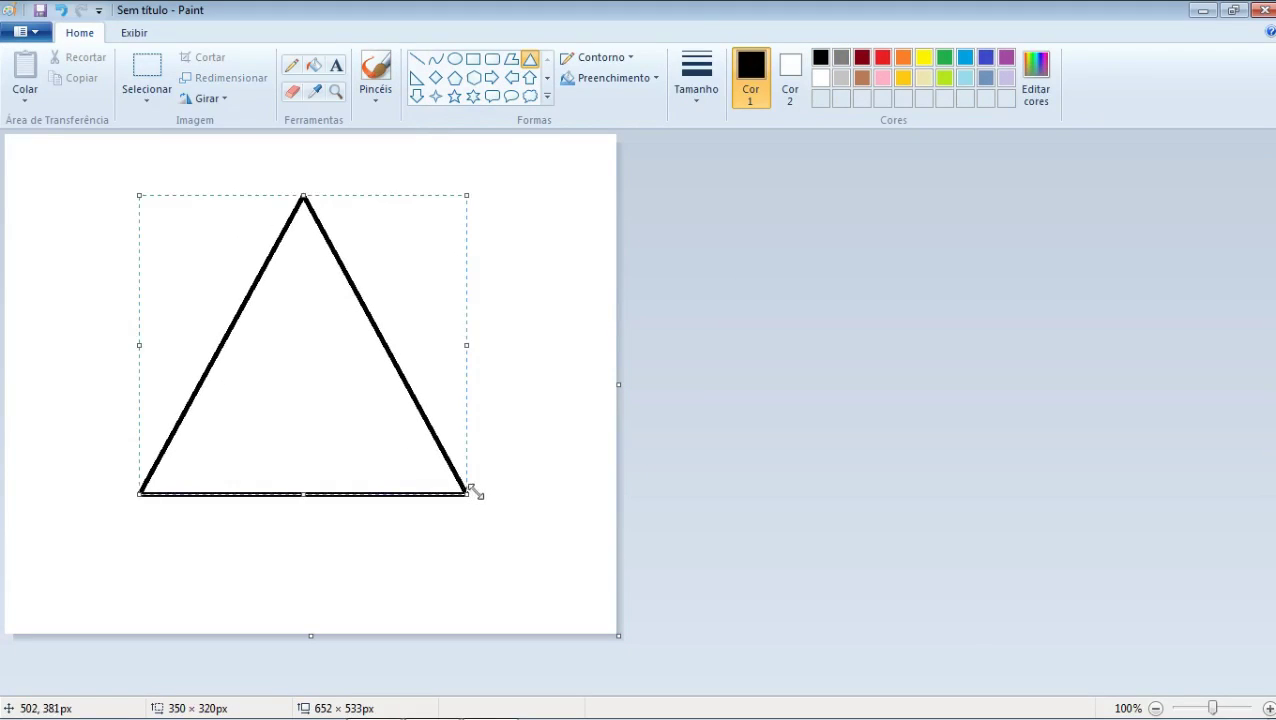
# Rotate the selected triangle 90° to the left, and turn it back 90° to the right.
pyautogui.rightClick(195, 262)
pyautogui.moveTo(242, 322)
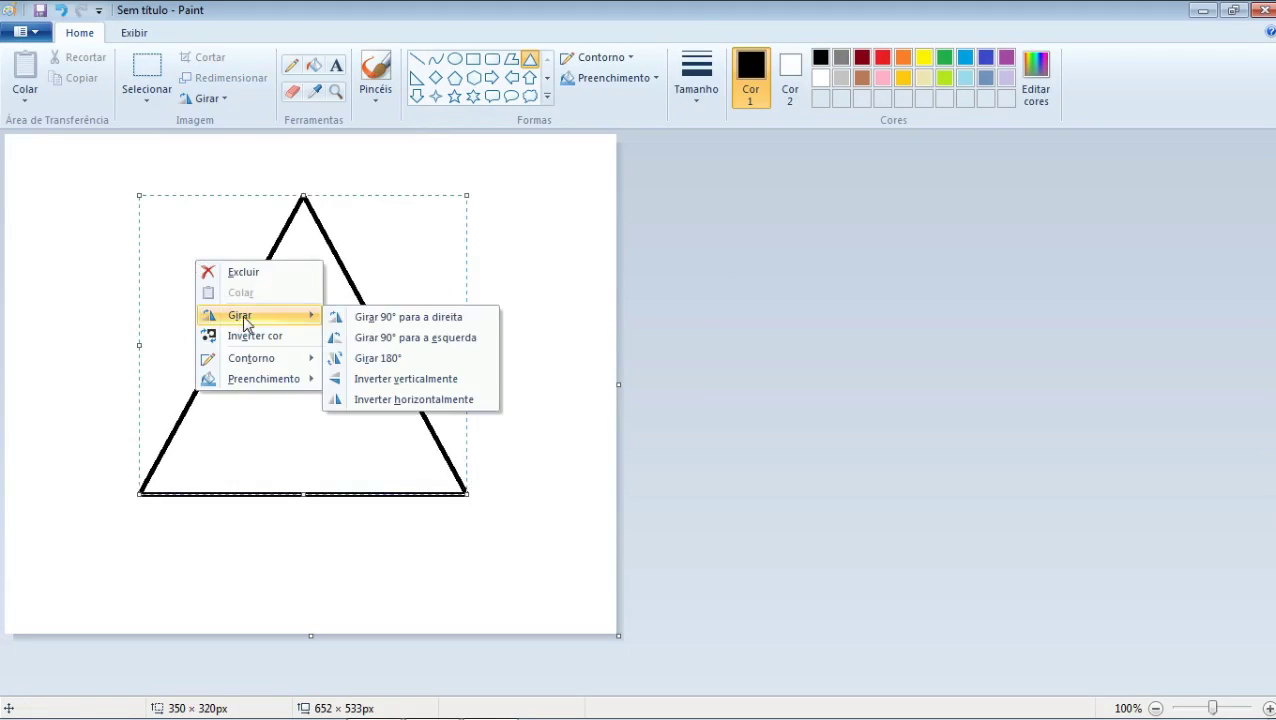
pyautogui.click(410, 337)
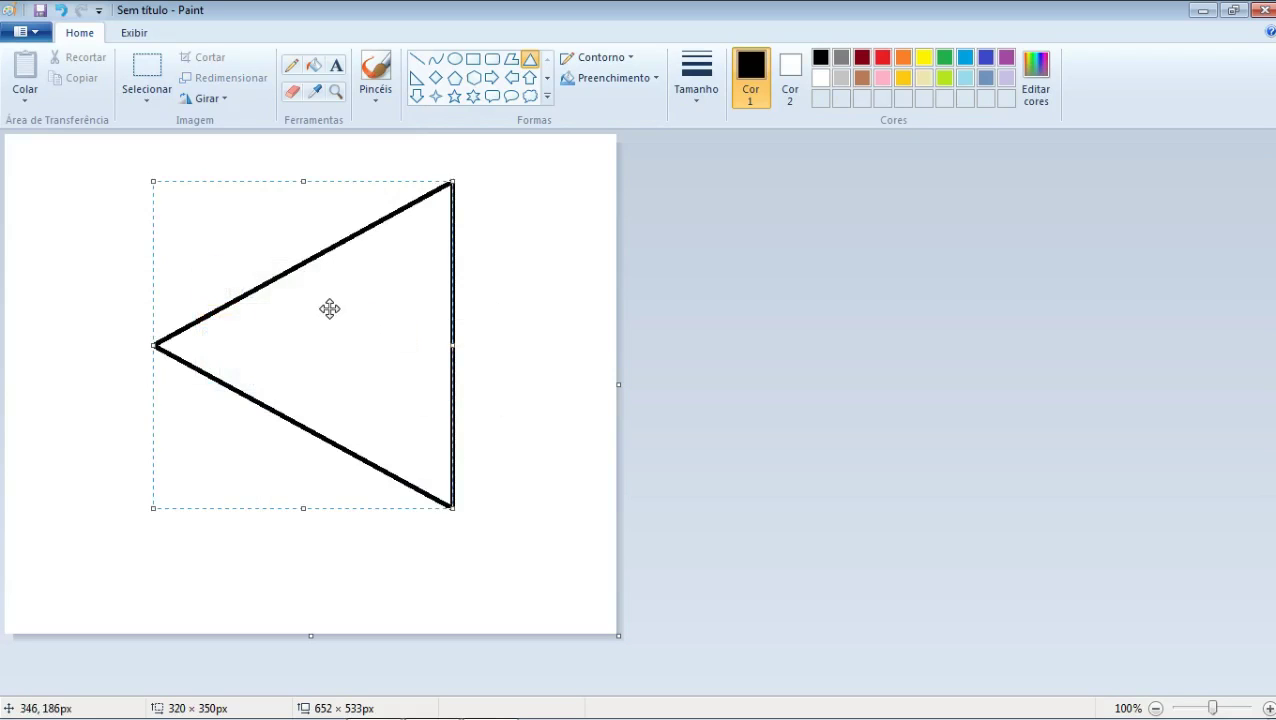
pyautogui.rightClick(330, 309)
pyautogui.moveTo(393, 405)
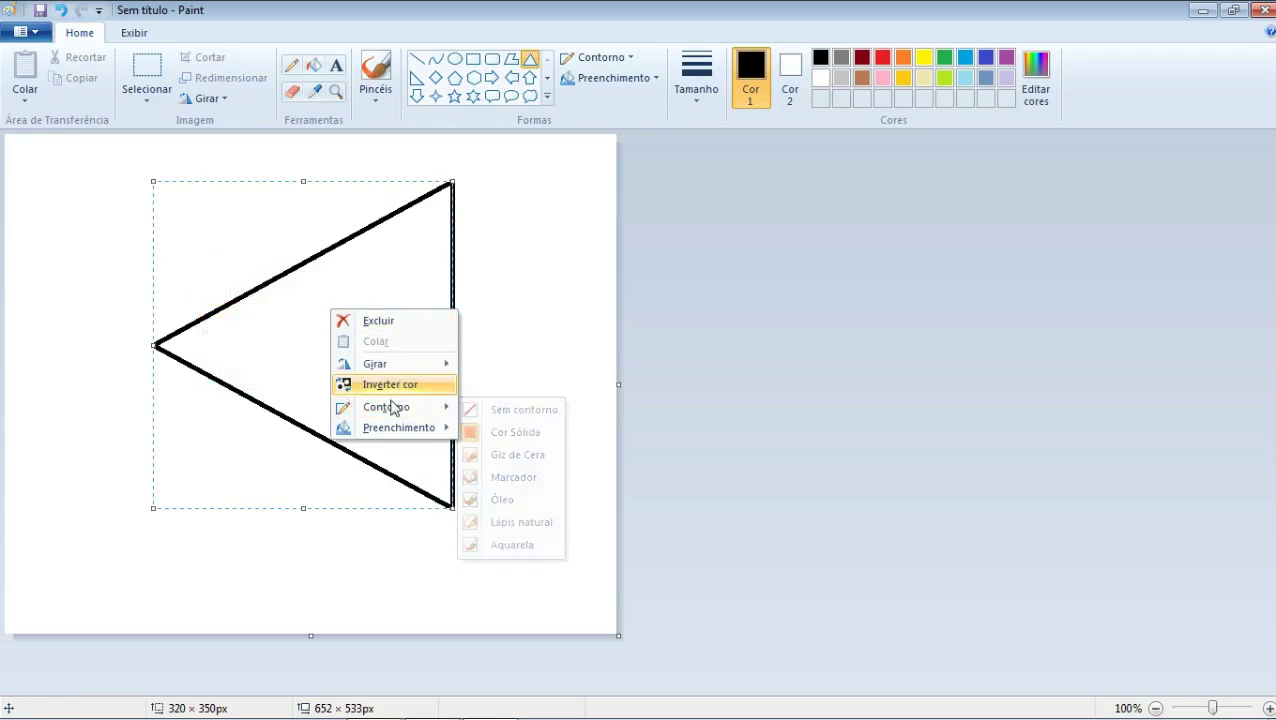
pyautogui.moveTo(407, 364)
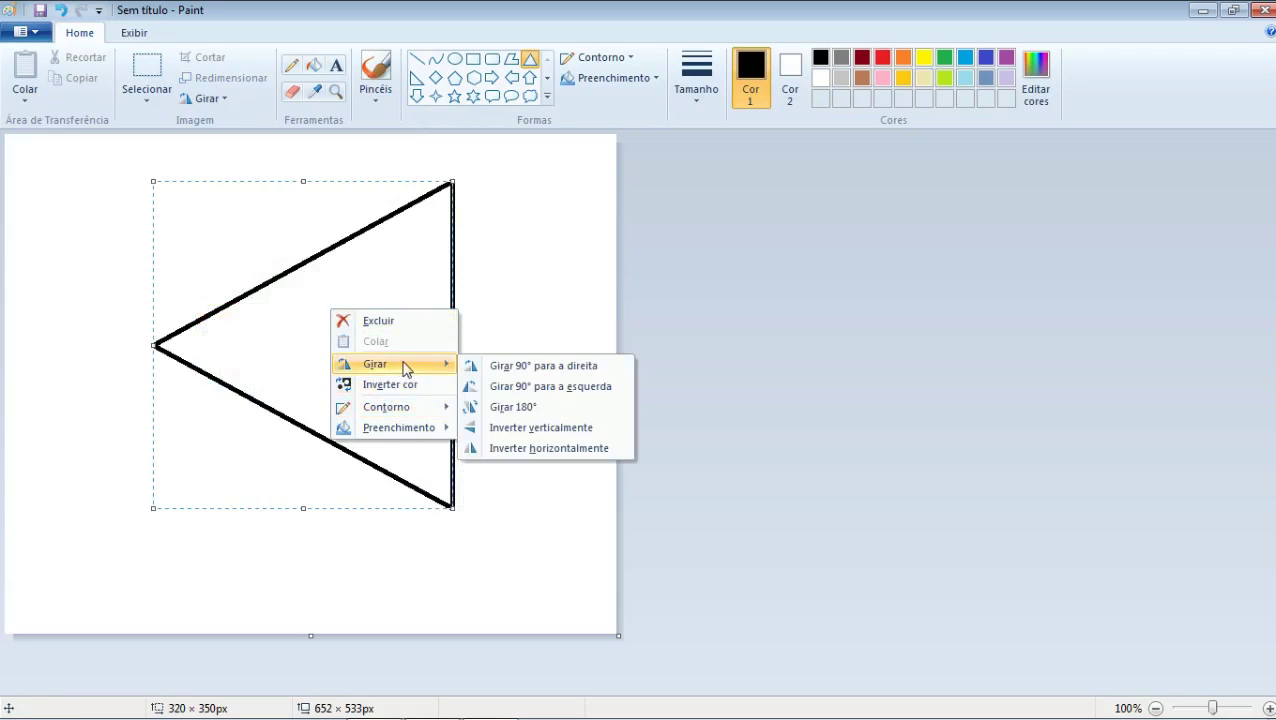
pyautogui.click(532, 366)
# Rotate the triangle 90° to the left twice so it points downwards, and deselect it.
pyautogui.rightClick(350, 373)
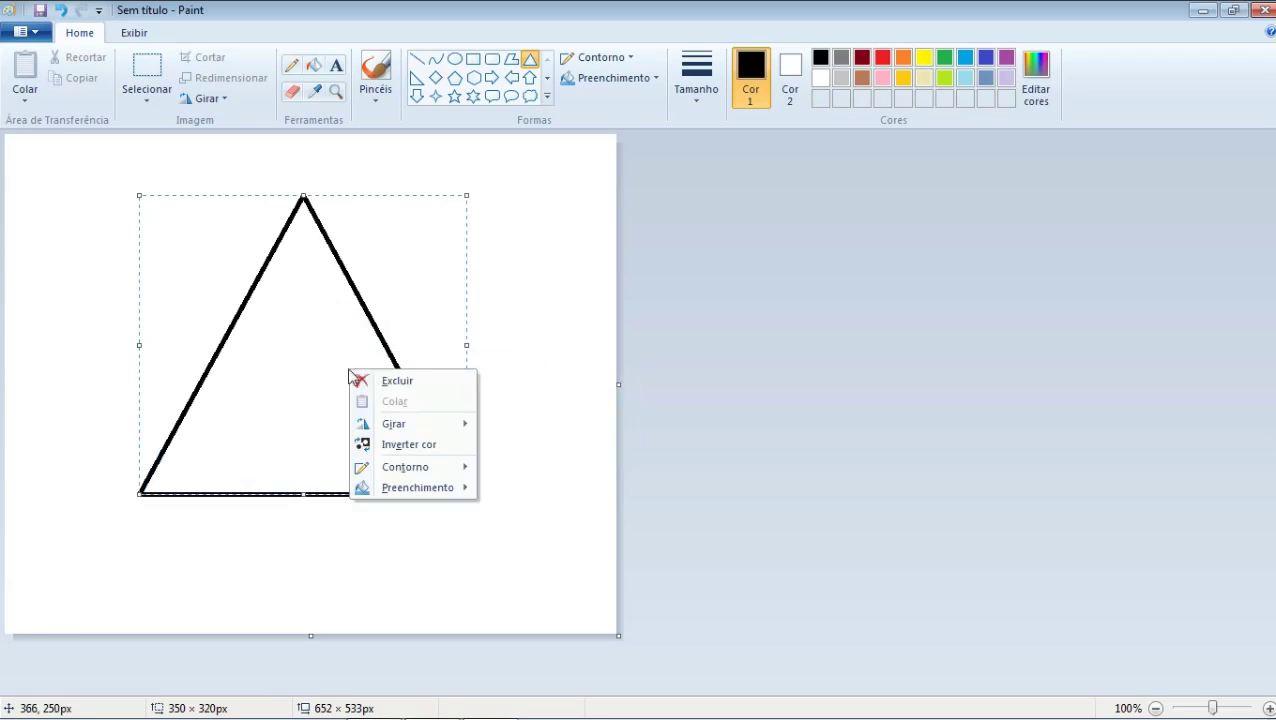
pyautogui.moveTo(462, 425)
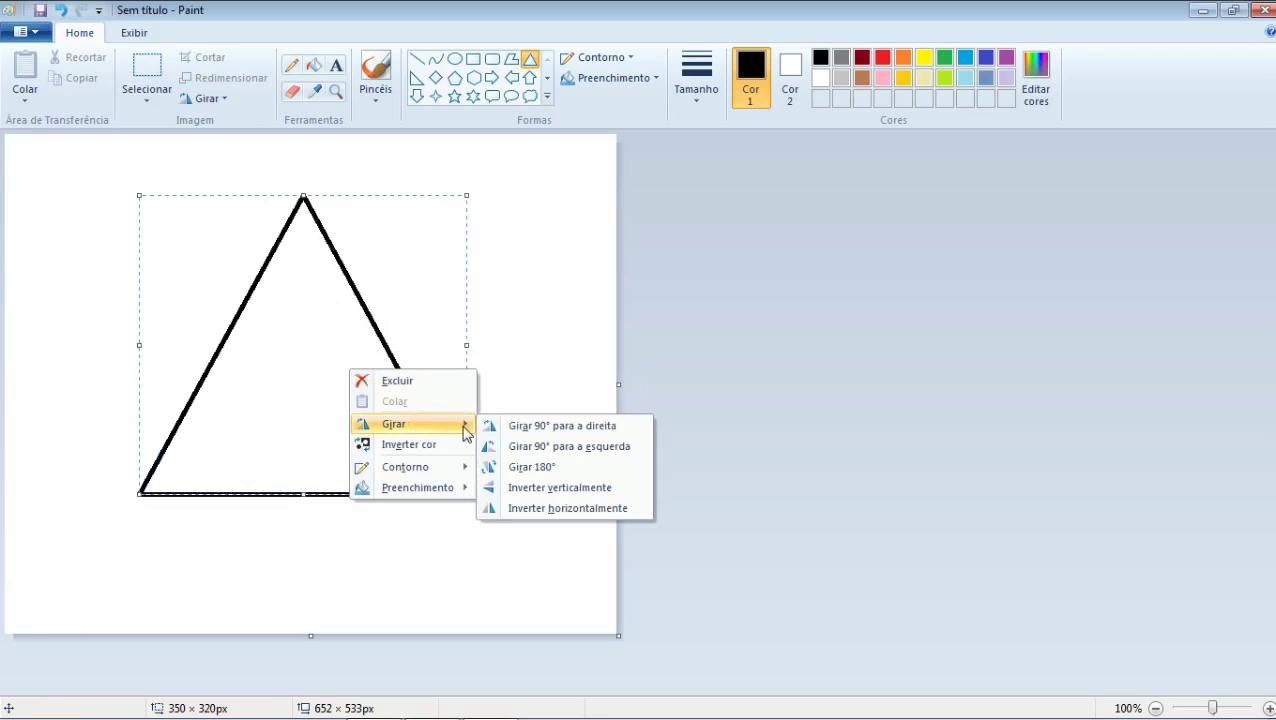
pyautogui.click(538, 450)
pyautogui.rightClick(388, 365)
pyautogui.moveTo(462, 425)
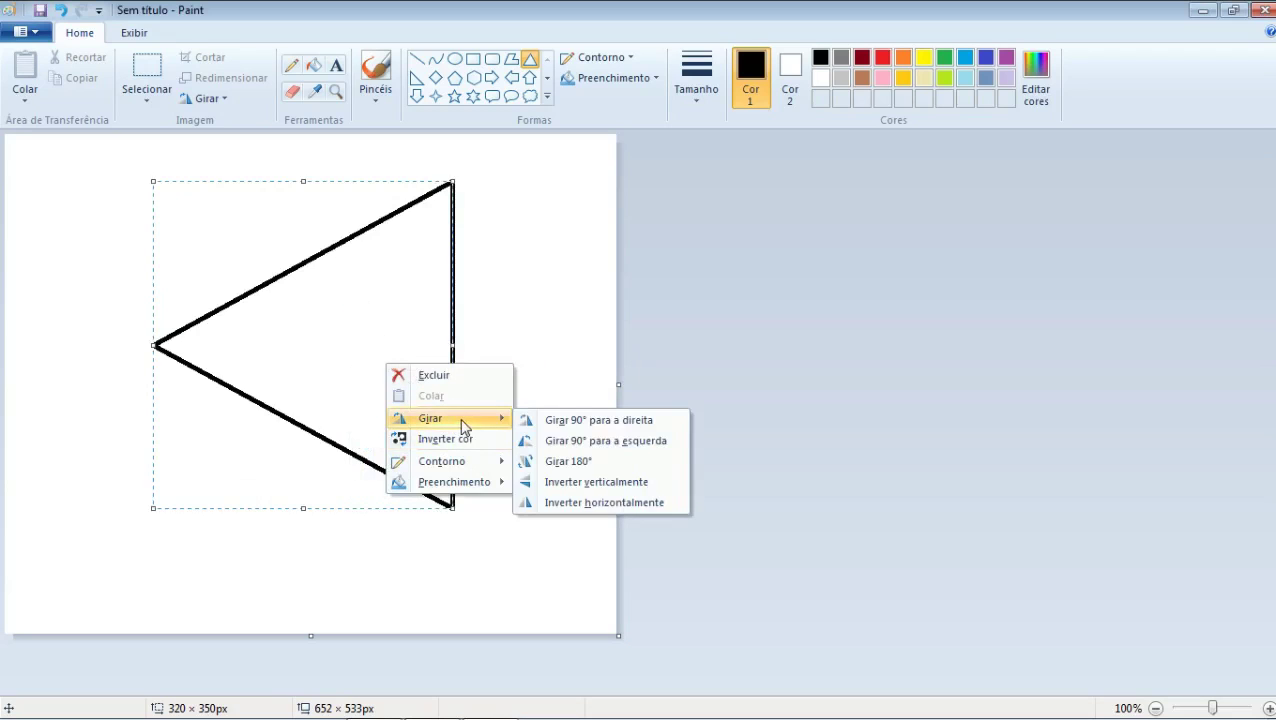
pyautogui.click(560, 441)
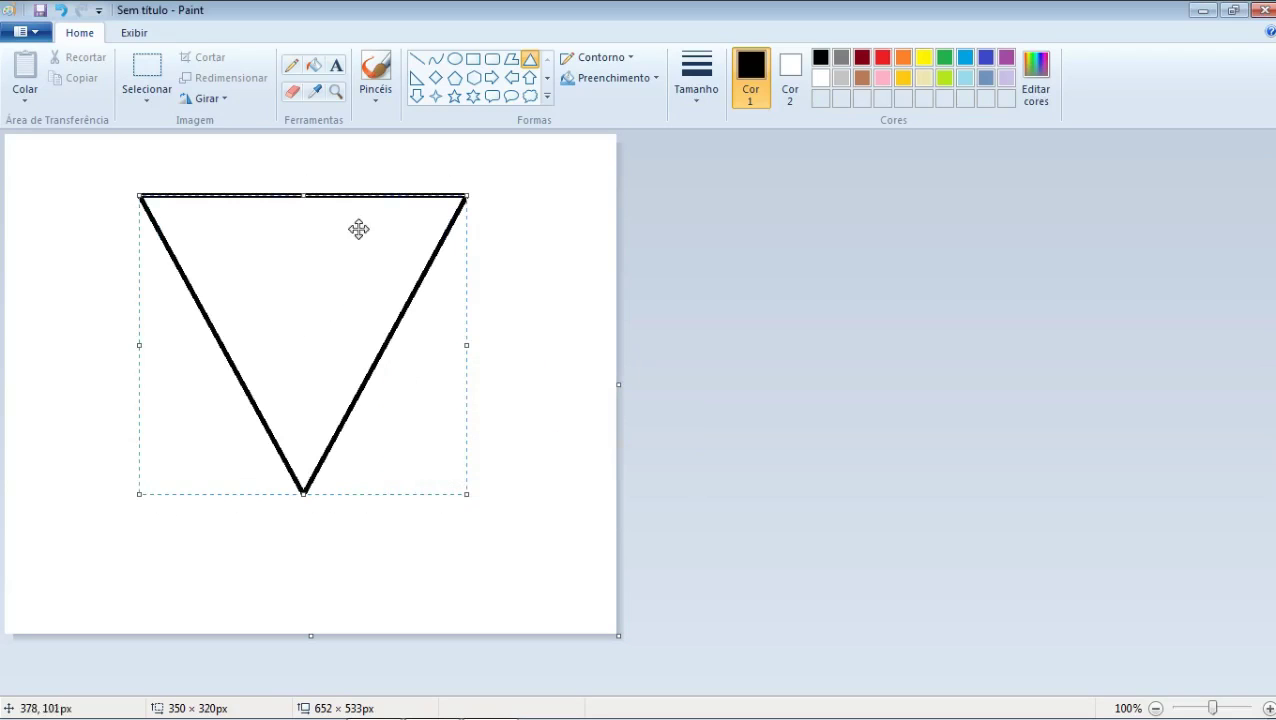
pyautogui.click(741, 333)
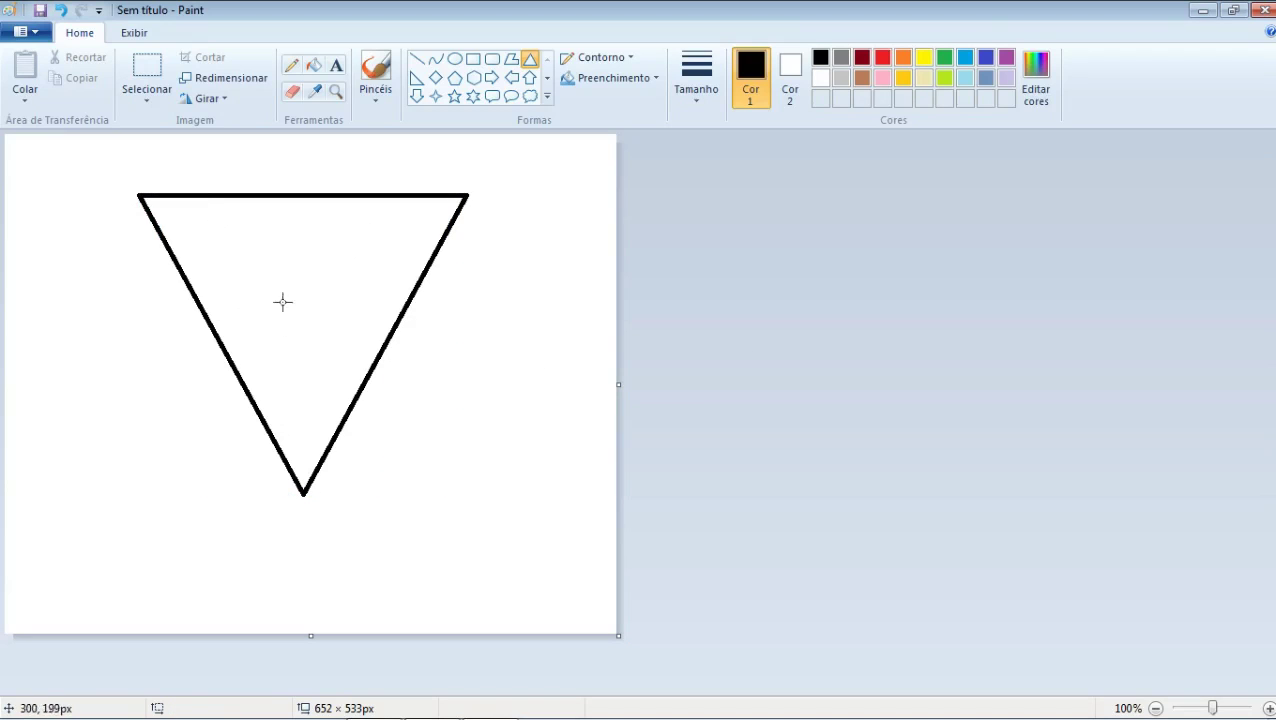
# Draw a narrow upright triangle about 122 × 249 px inside the inverted one, and undo it.
pyautogui.moveTo(258, 199); pyautogui.dragTo(372, 433)
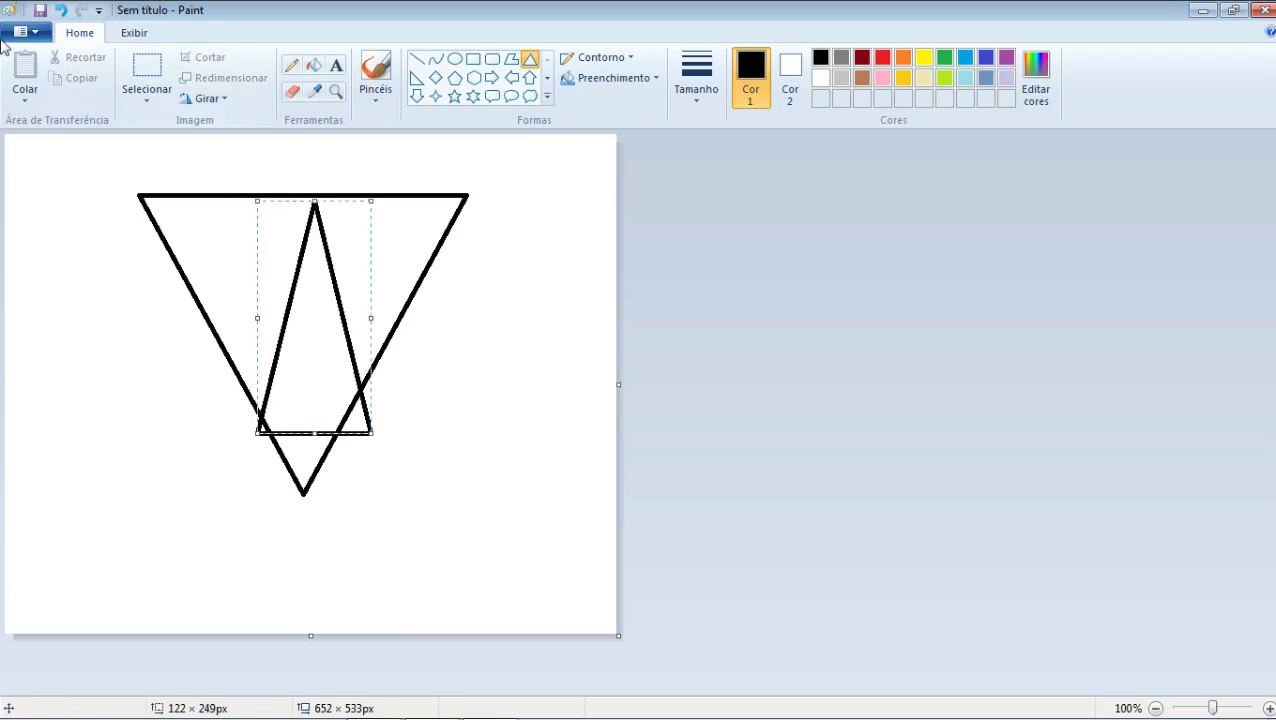
pyautogui.click(60, 10)
# Draw two near-vertical lines about 274 and 263 px tall and a near-horizontal line about 316 px long across the inverted triangle.
pyautogui.click(416, 59)
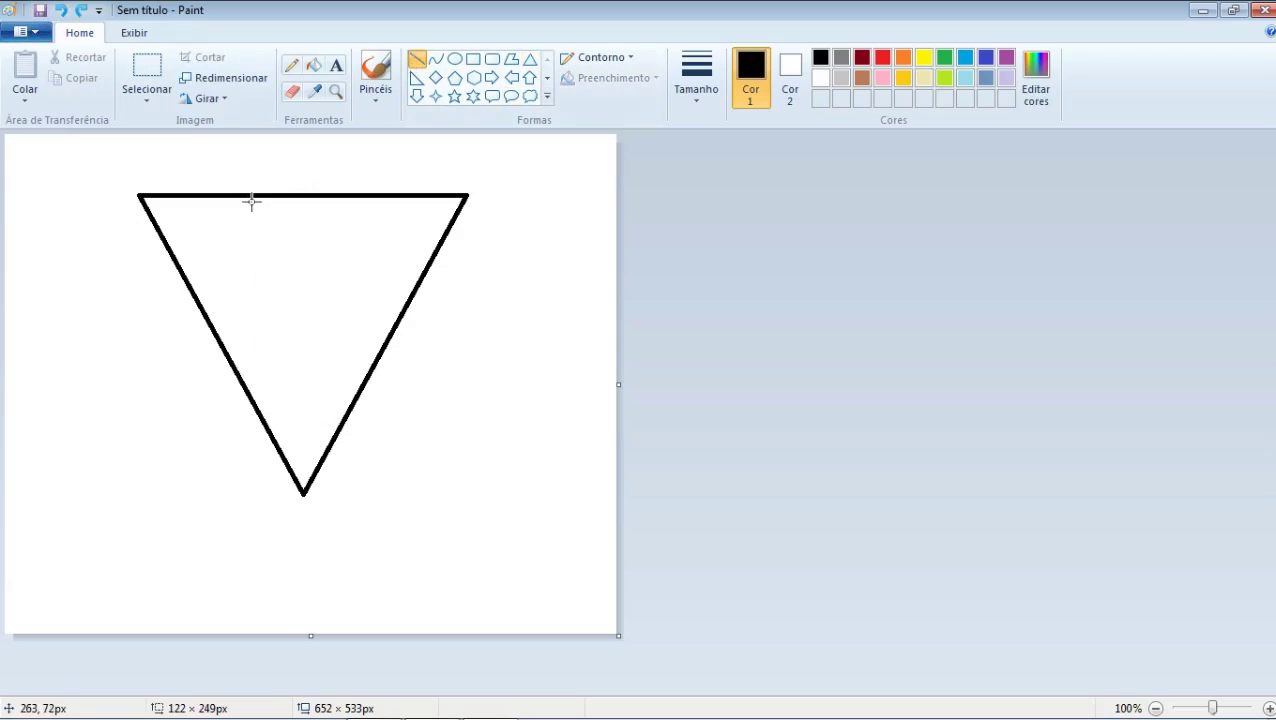
pyautogui.moveTo(261, 196); pyautogui.dragTo(275, 450)
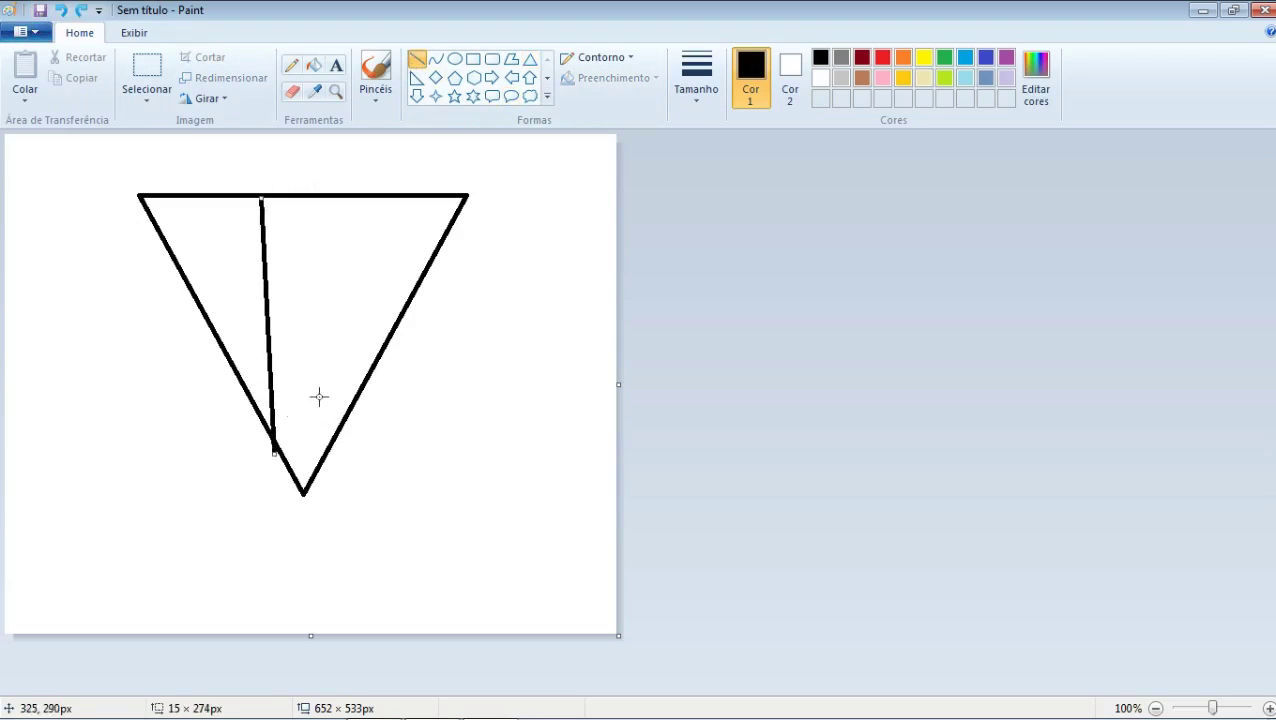
pyautogui.moveTo(345, 196); pyautogui.dragTo(337, 441)
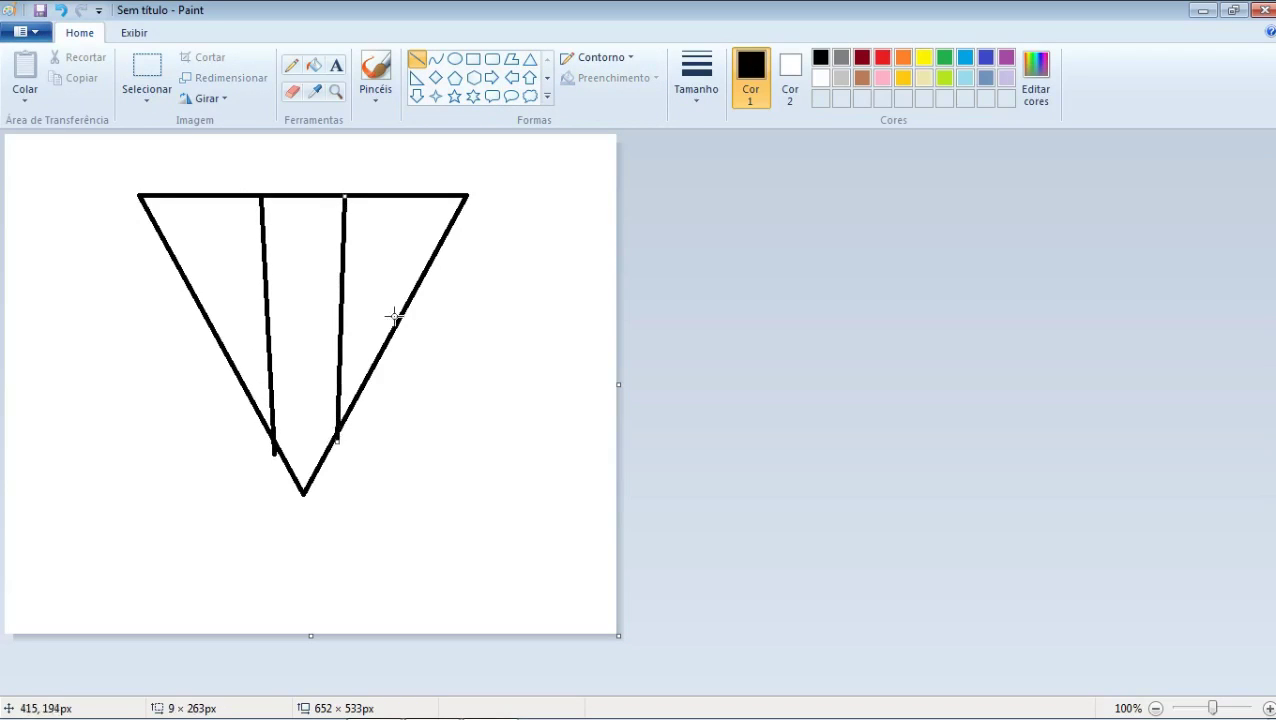
pyautogui.moveTo(152, 221)
pyautogui.mouseDown()
pyautogui.moveTo(384, 234)
pyautogui.moveTo(455, 218)
pyautogui.mouseUp()
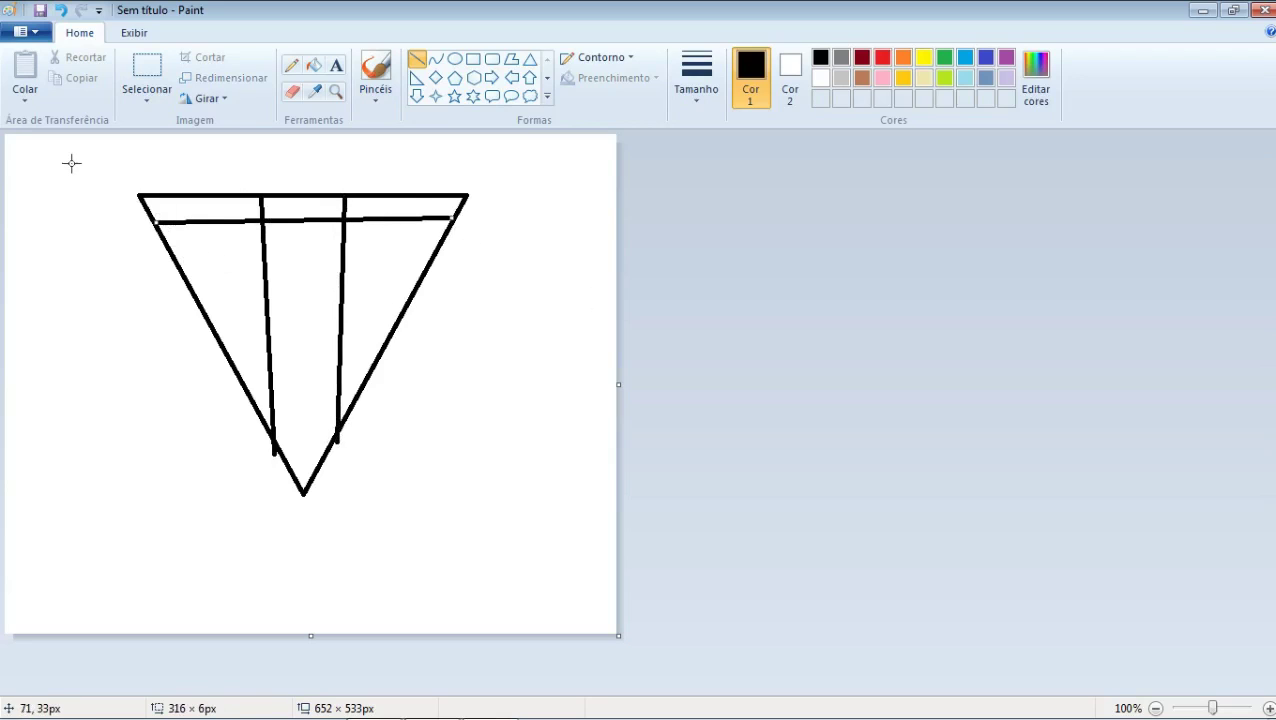
# Close Paint without saving the triangle drawing.
pyautogui.click(1262, 10)
pyautogui.click(658, 370)
pyautogui.moveTo(548, 378); pyautogui.dragTo(366, 340)
pyautogui.click(384, 366)
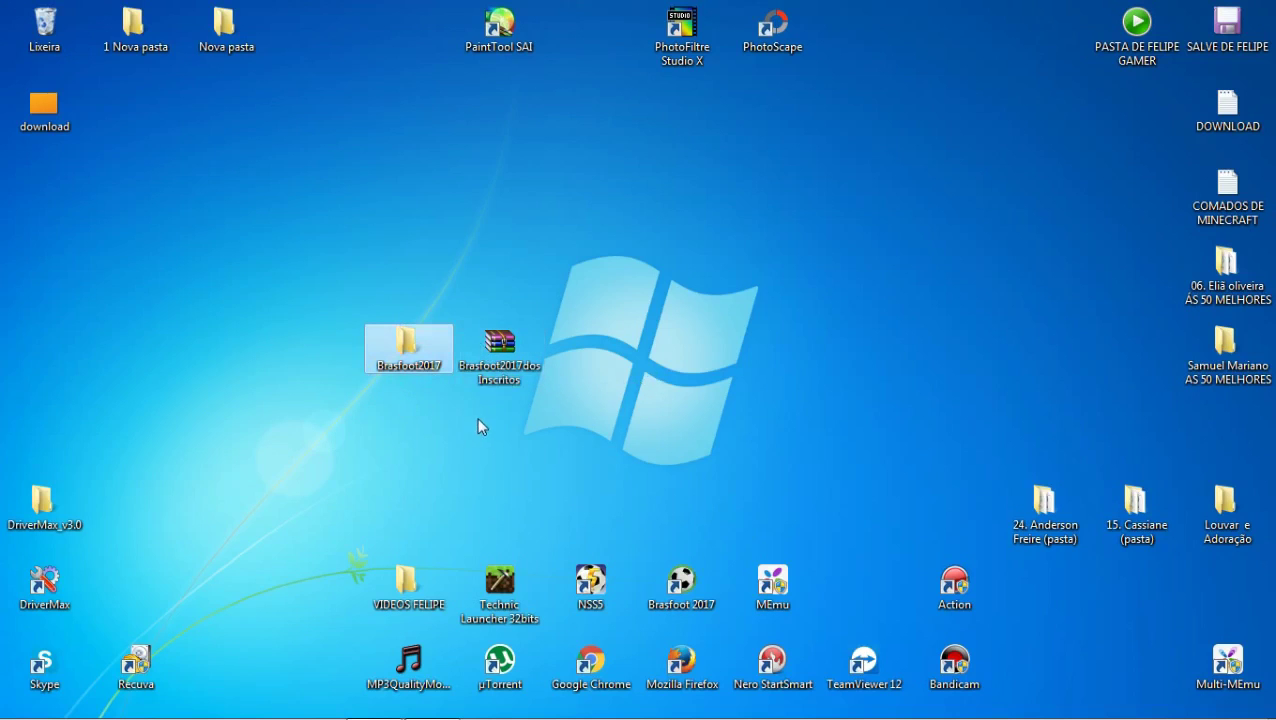
pyautogui.click(724, 478)
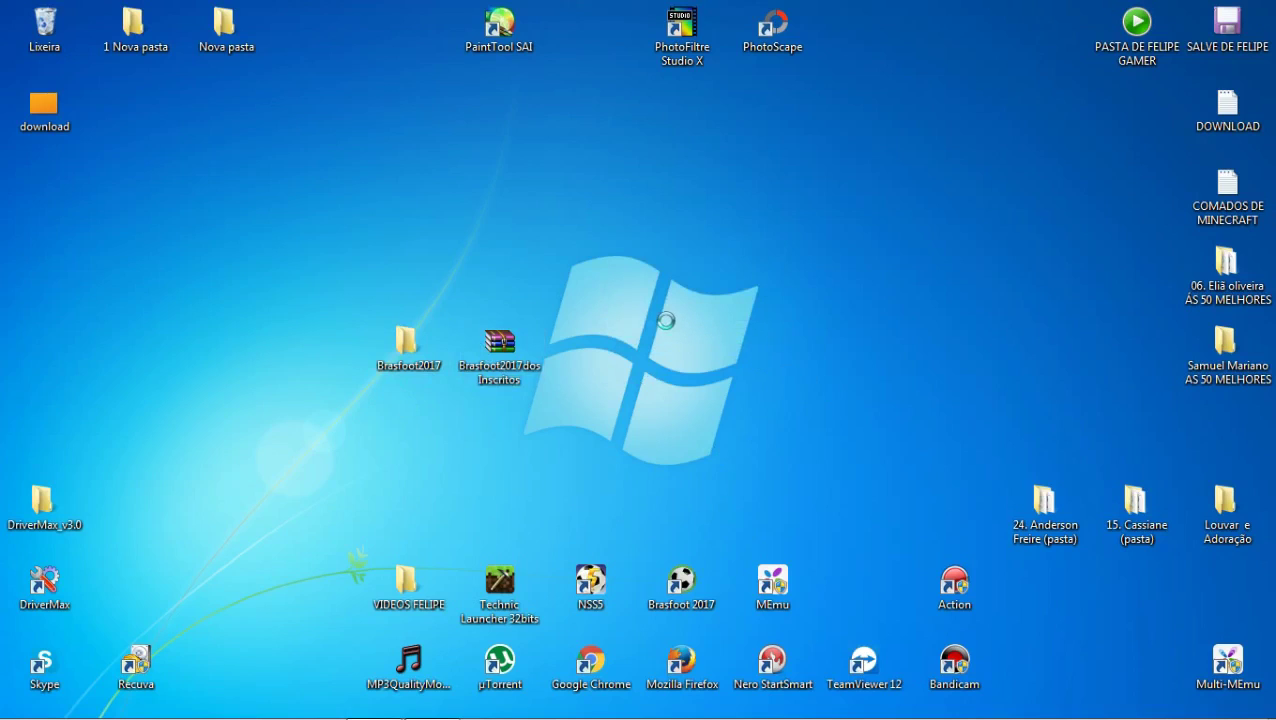
# Refresh the desktop.
pyautogui.rightClick(603, 253)
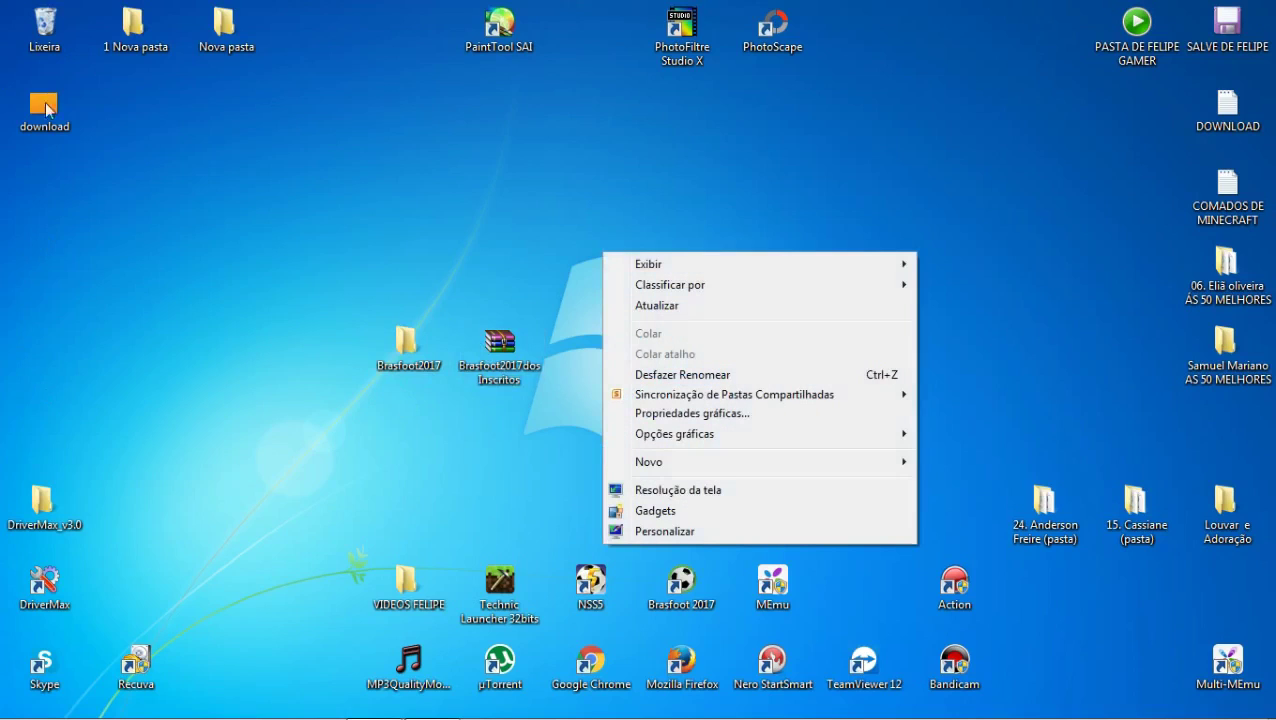
pyautogui.click(703, 308)
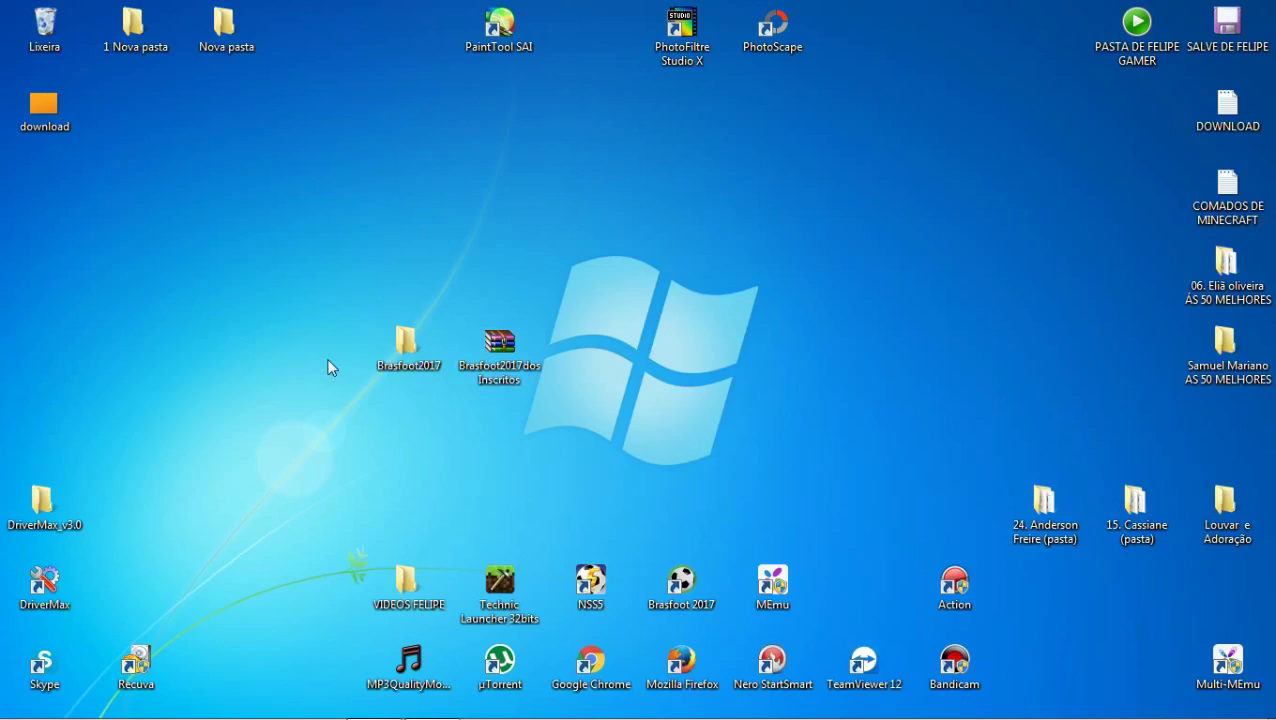
# Move the Brasfoot2017 folder and the Brasfoot2017dos Inscritos archive one grid slot up and one to the left, and deselect them.
pyautogui.moveTo(405, 350); pyautogui.dragTo(315, 275)
pyautogui.moveTo(499, 350); pyautogui.dragTo(408, 275)
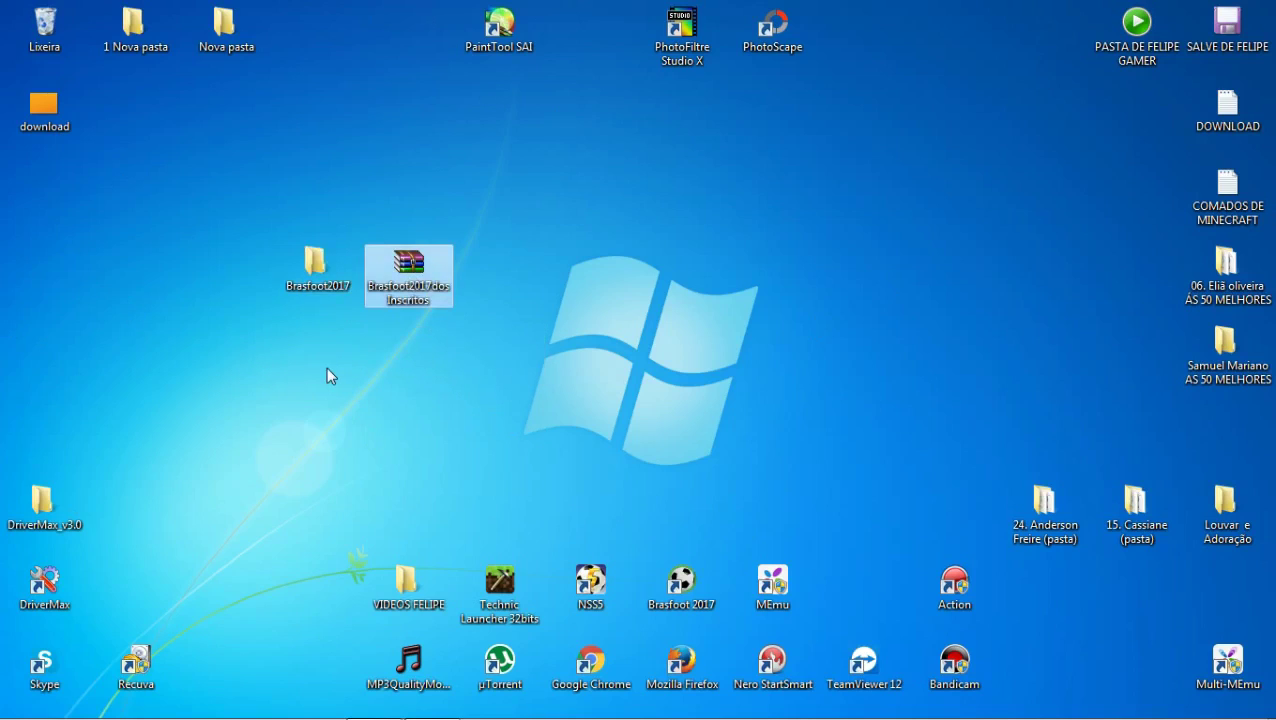
pyautogui.moveTo(533, 717)
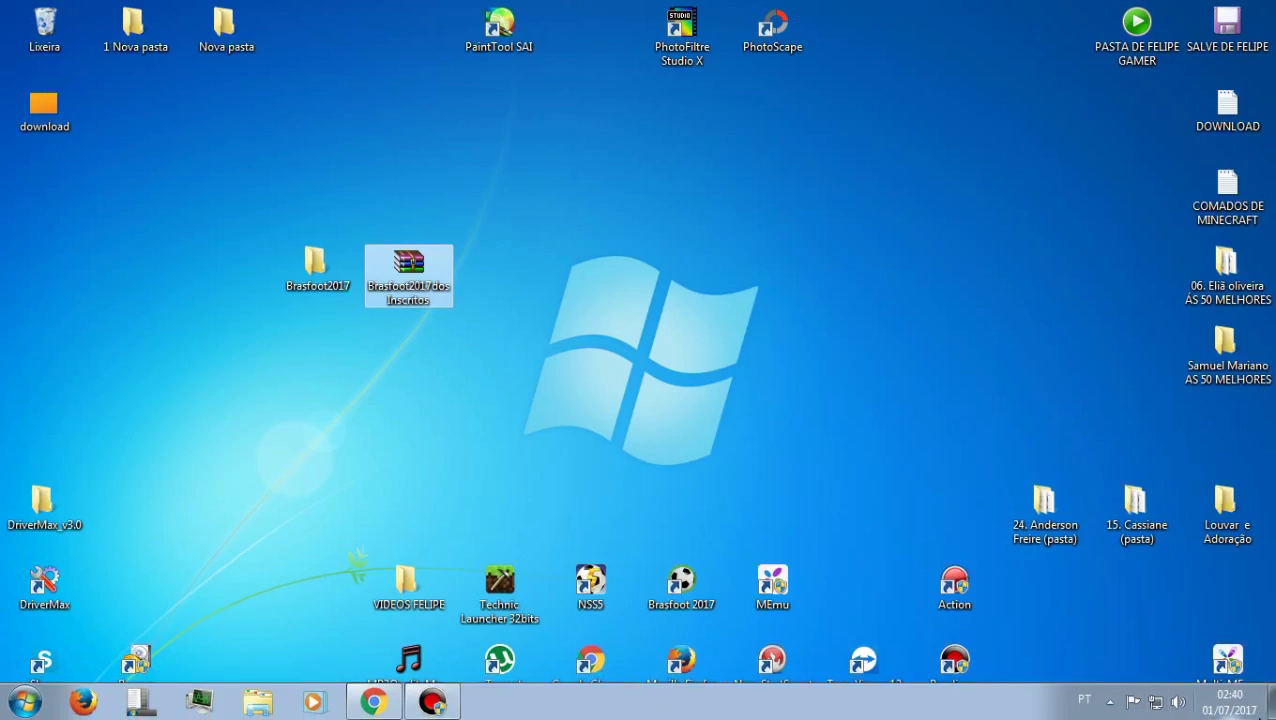
pyautogui.click(778, 310)
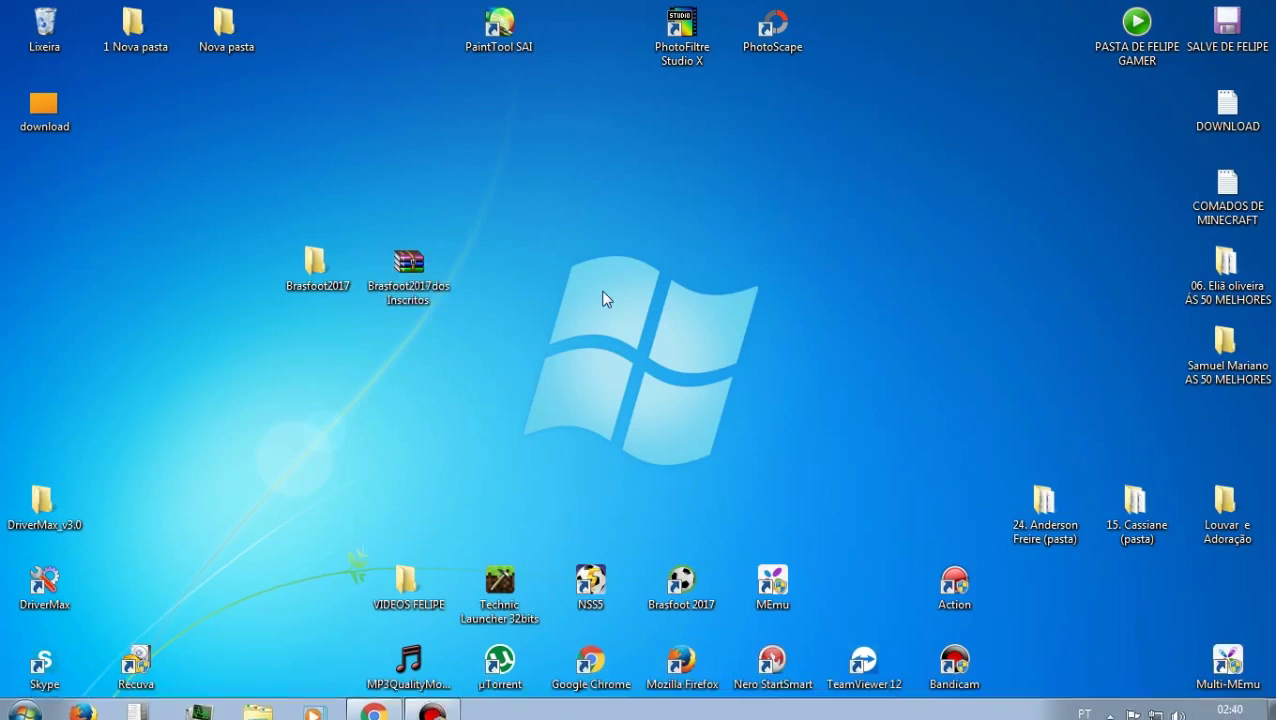